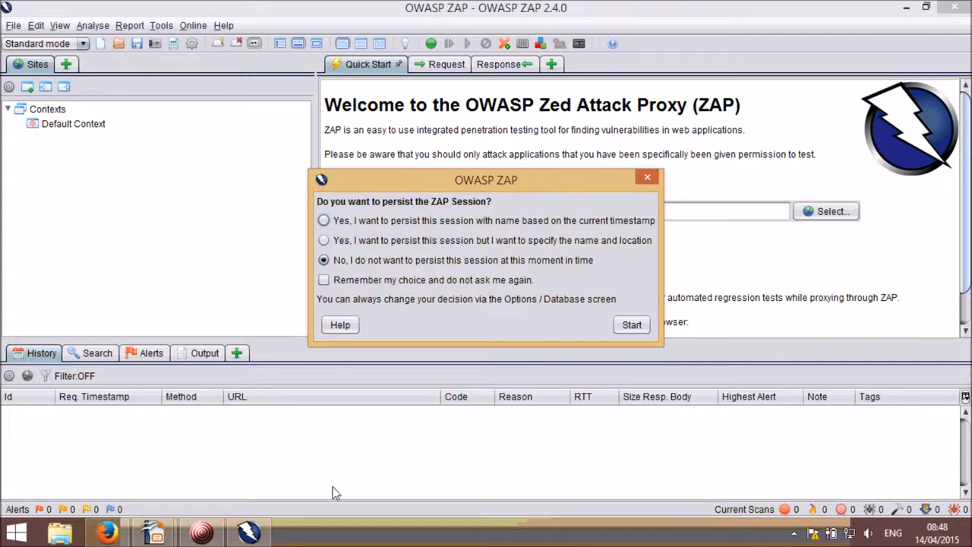
Start without persisting the session, reveal all tabs, and hide the unpinned ones again
click(629, 324)
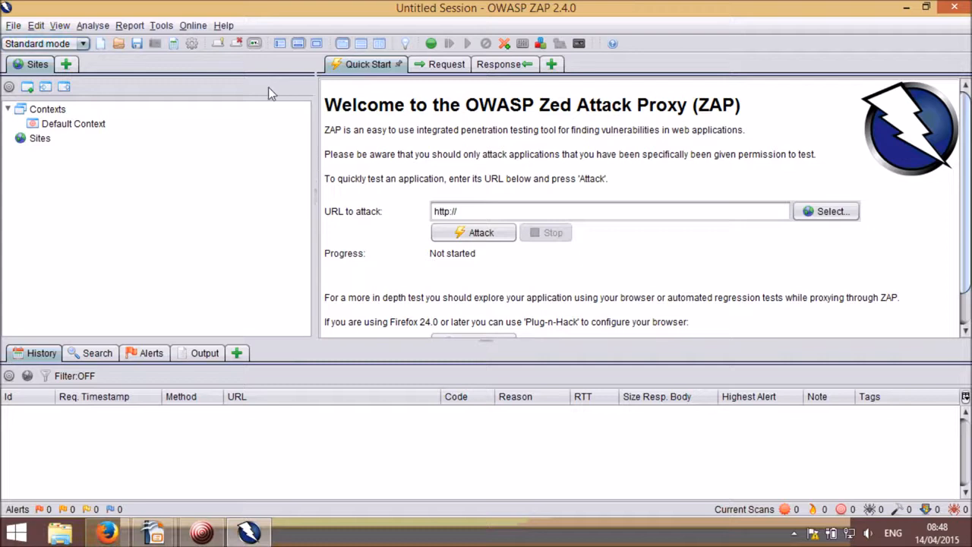
click(217, 43)
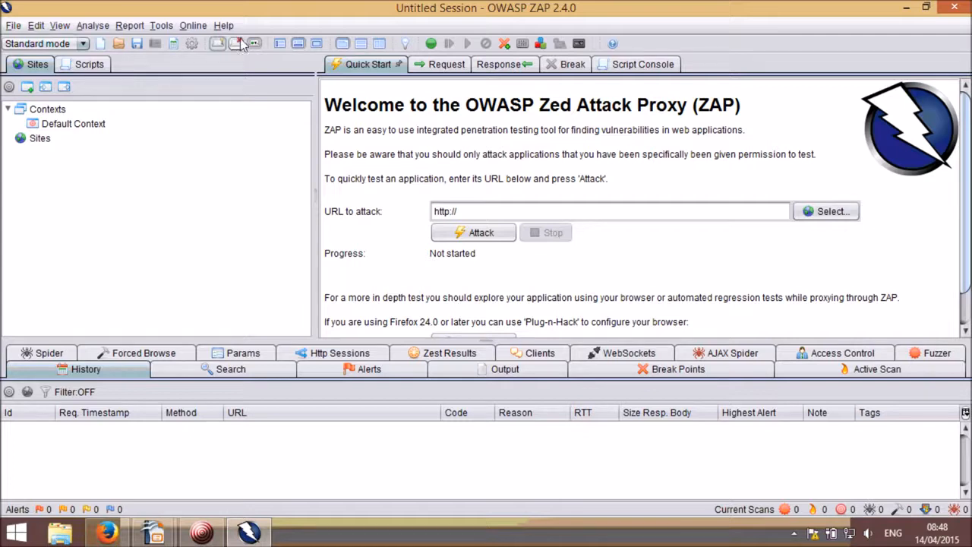
click(237, 43)
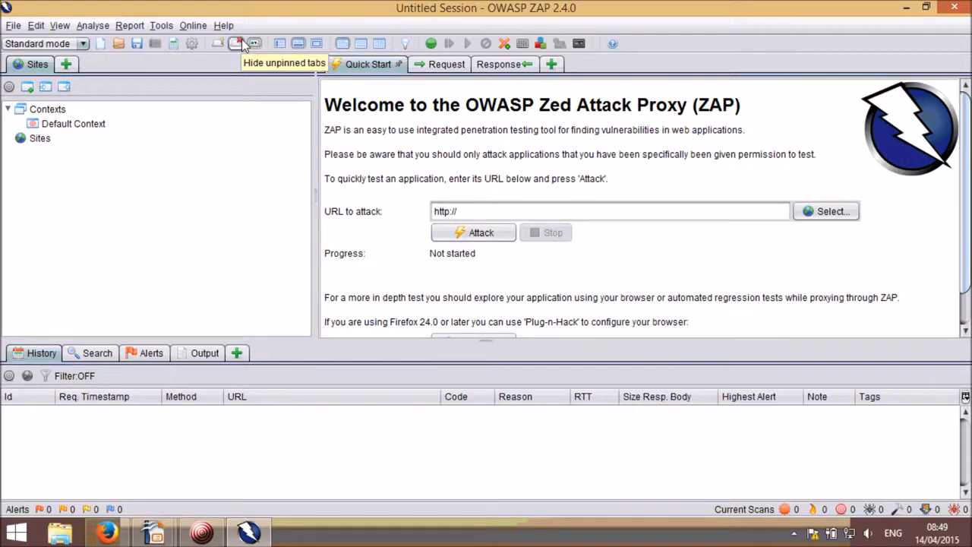
Examine which additional hidden tabs can be added to each of the three window areas
click(72, 66)
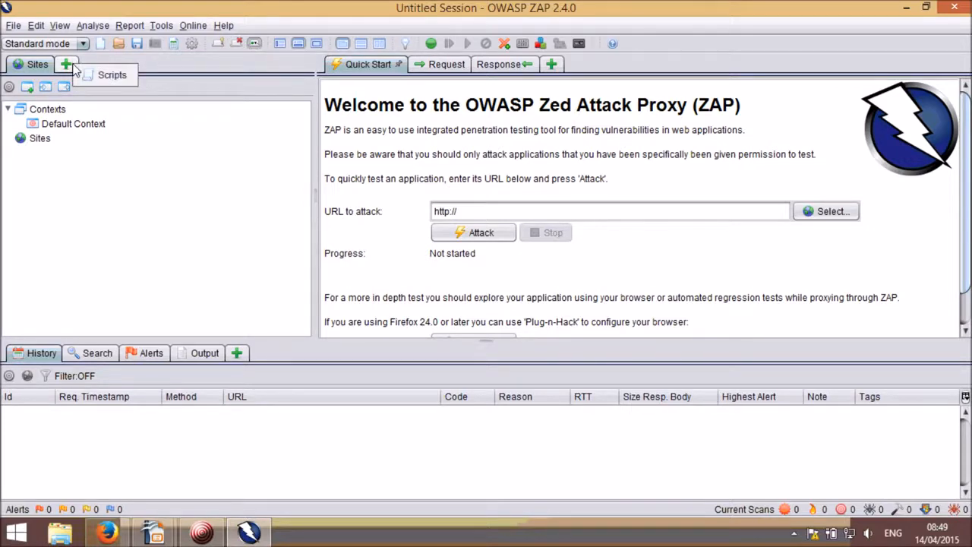
click(558, 69)
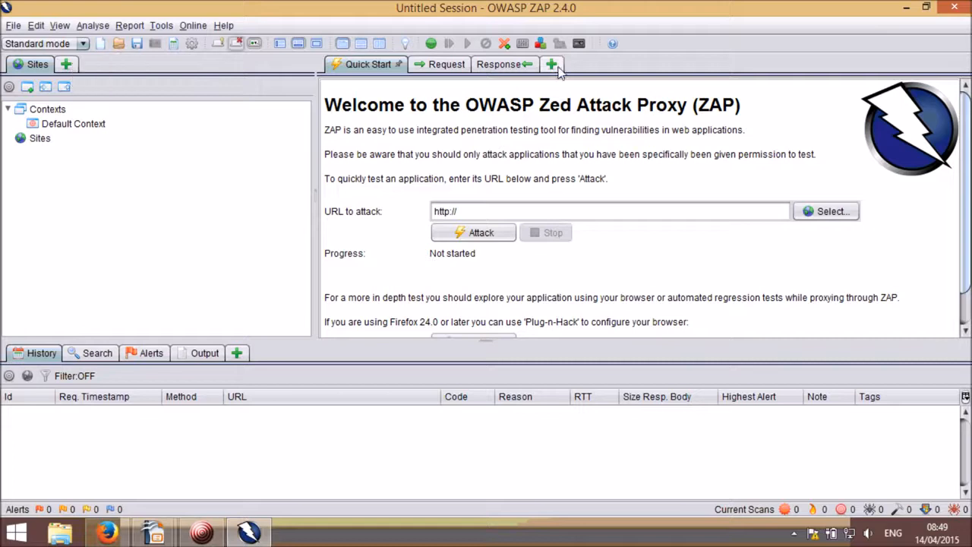
click(558, 69)
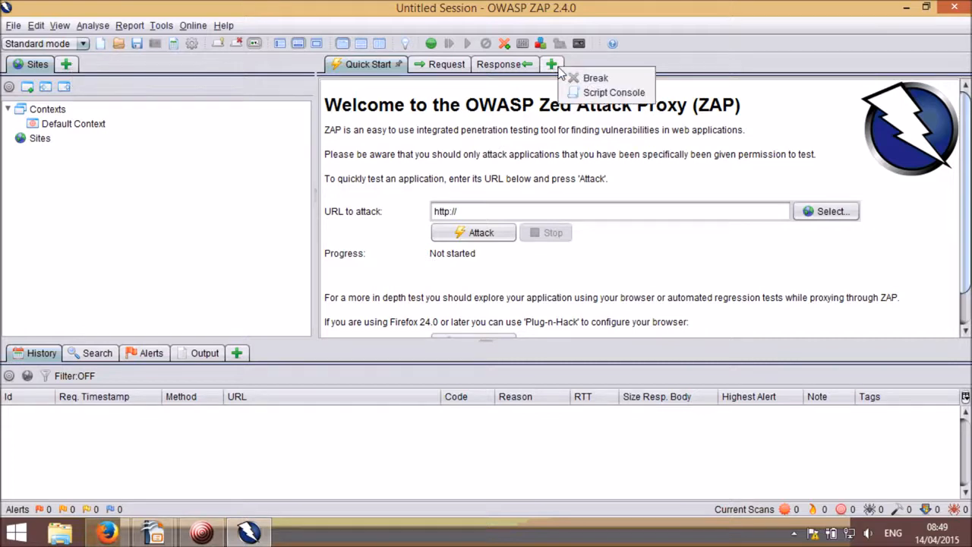
click(236, 357)
click(239, 355)
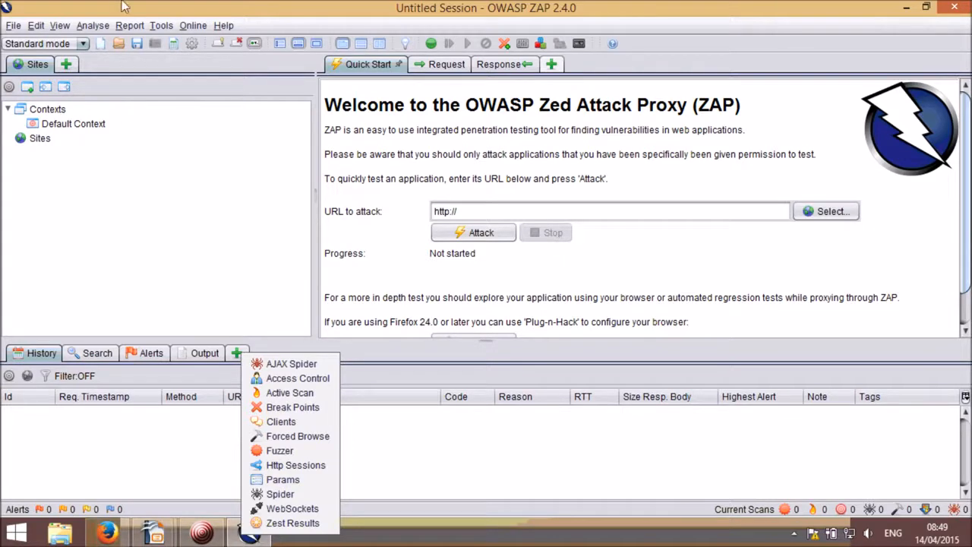
Add the Scripts tab beside Sites and pin it
click(66, 64)
click(91, 78)
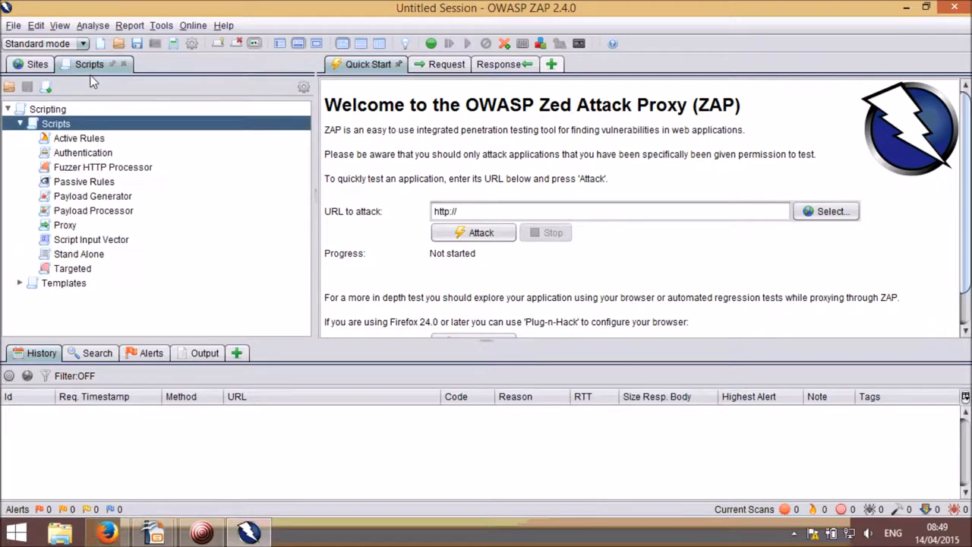
click(113, 65)
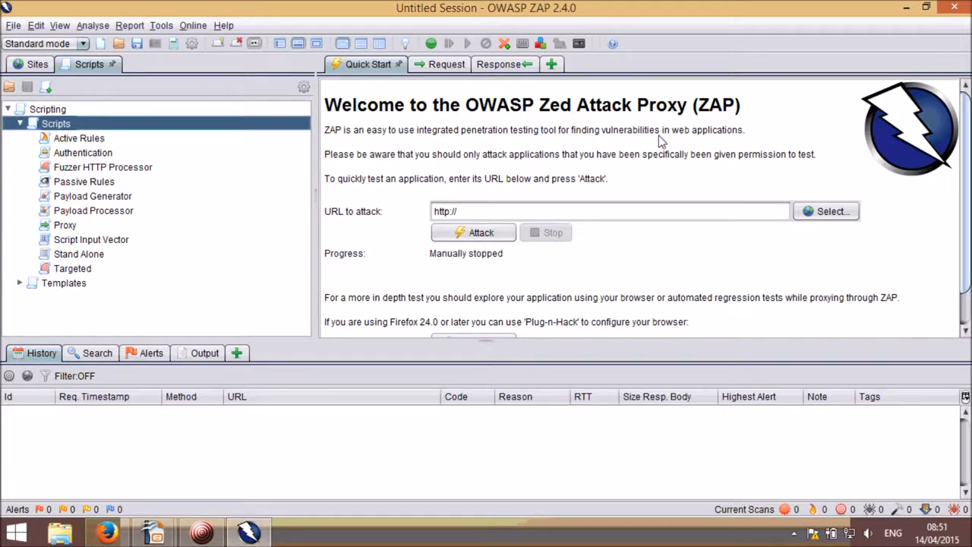
click(597, 208)
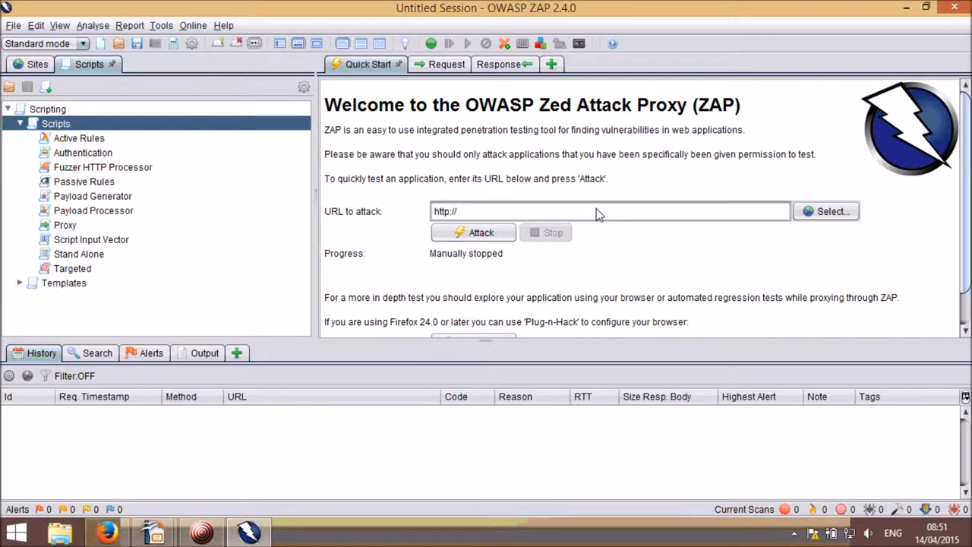
text(localhost:8080/bodgeit)
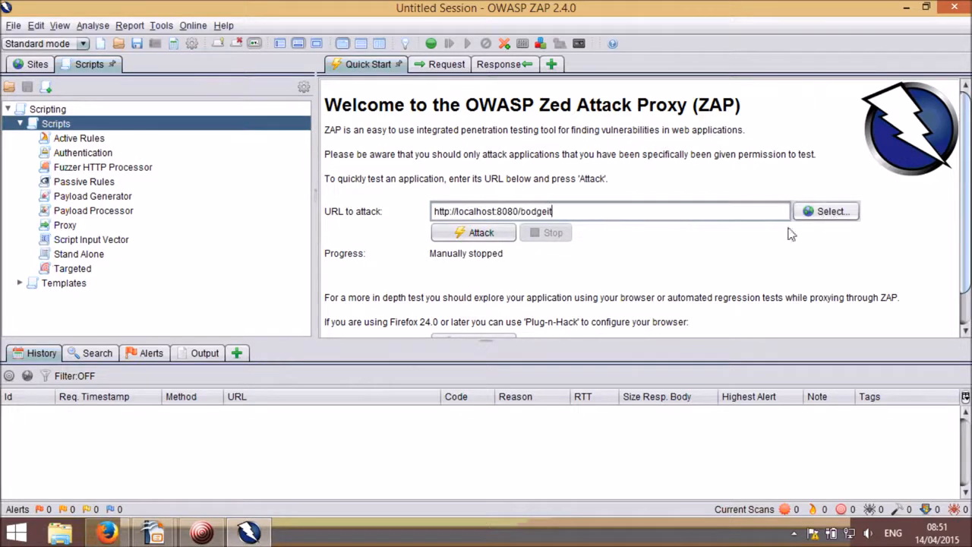
click(498, 235)
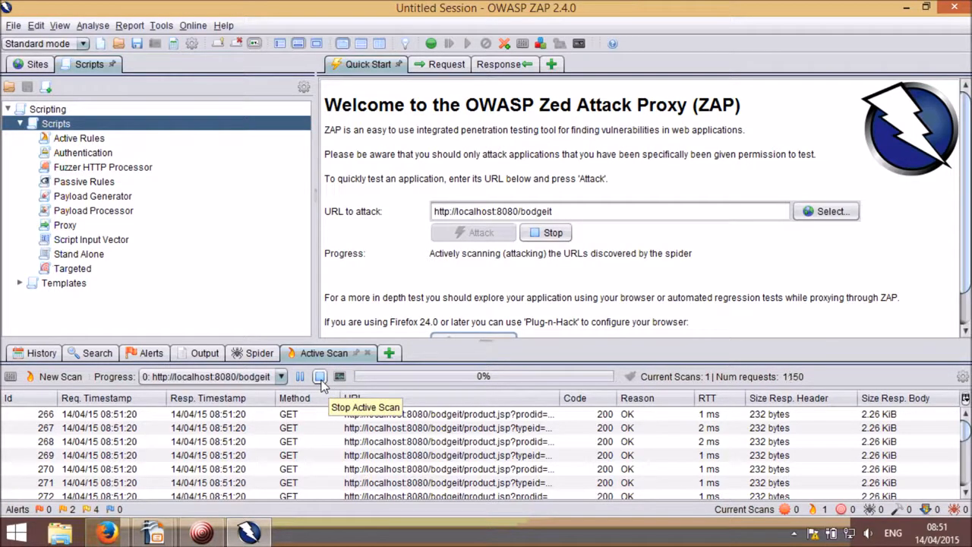
click(320, 378)
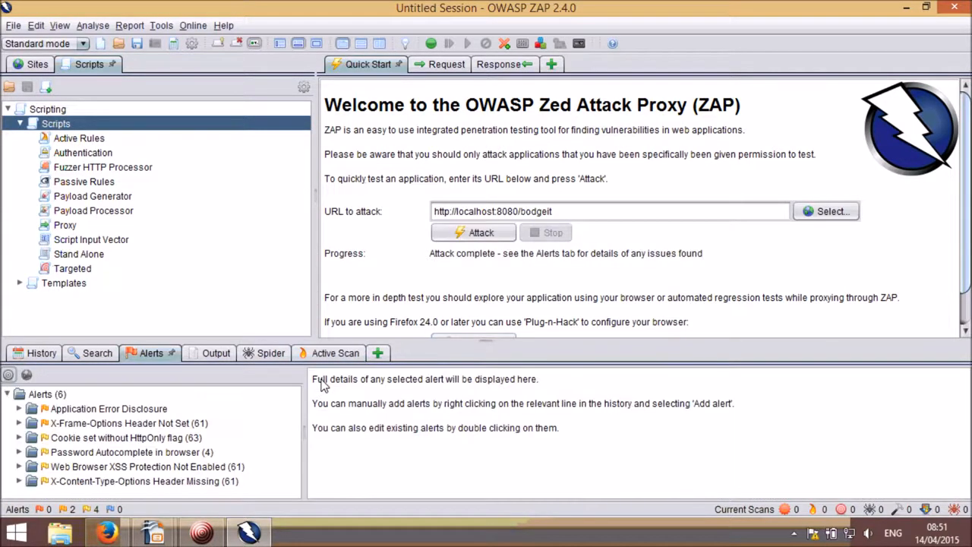
Show the sites tree, select Default Context, and view the new-context and import-context dialogs without saving anything
click(35, 67)
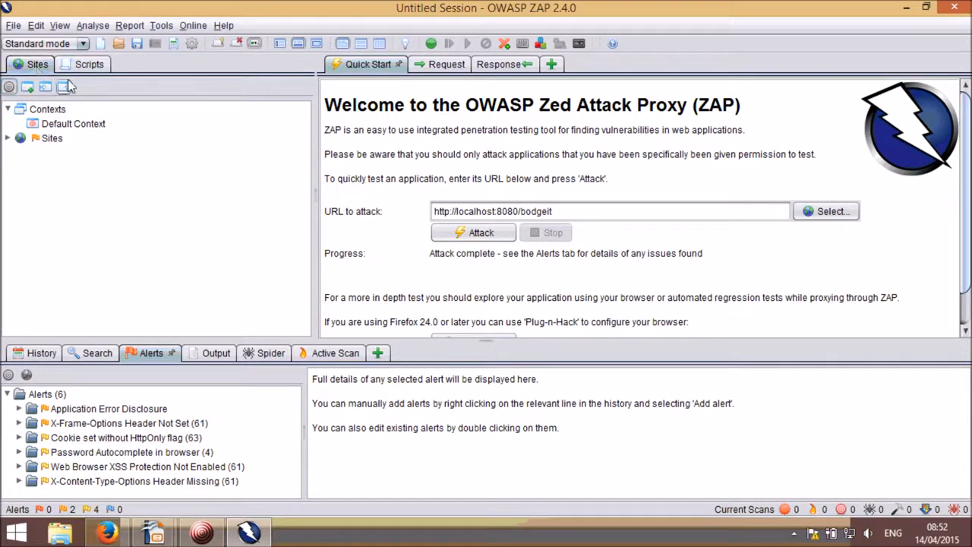
click(88, 128)
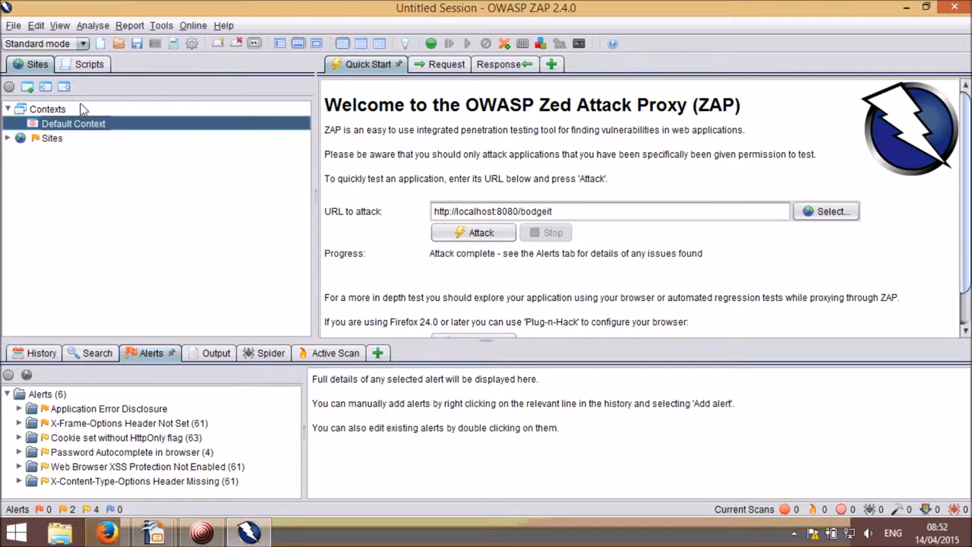
click(27, 86)
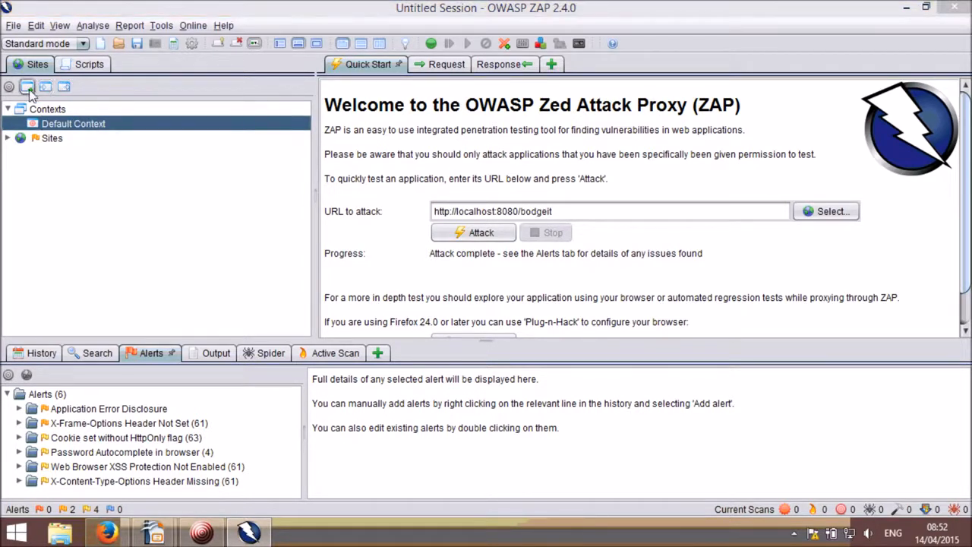
click(570, 351)
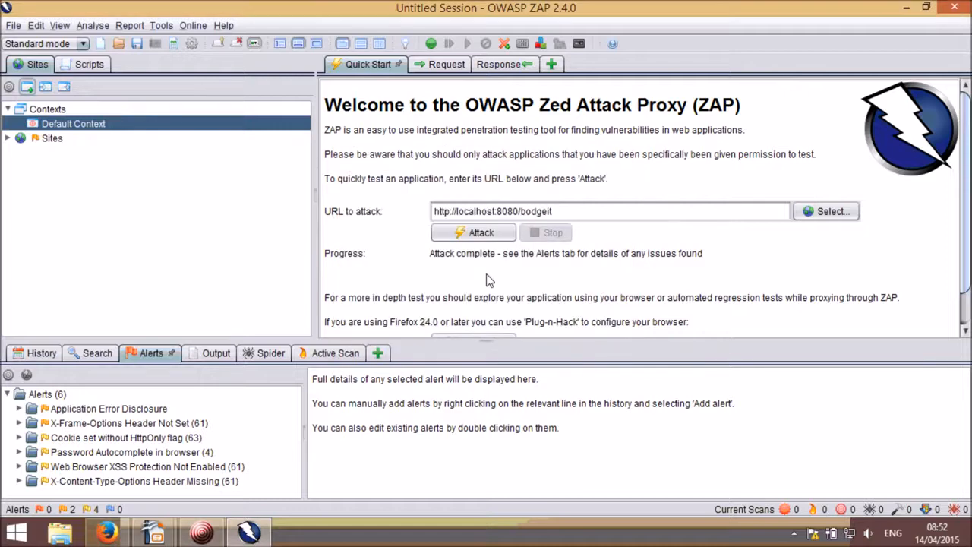
click(46, 86)
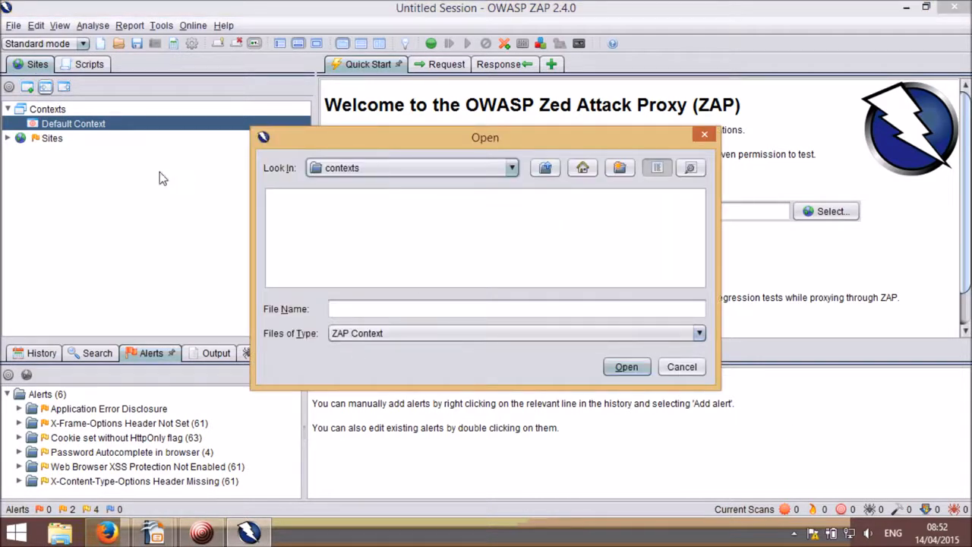
click(705, 370)
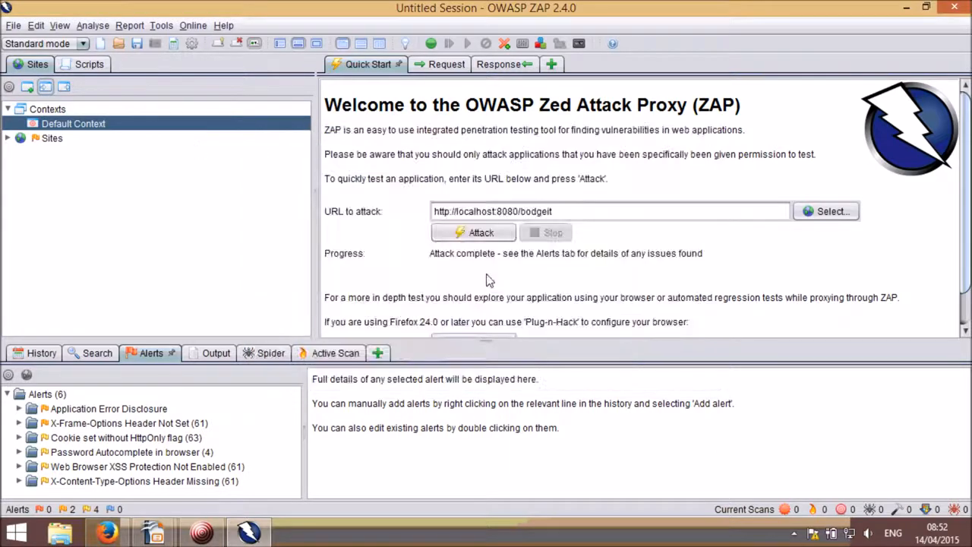
View the Export Context options and the context choices, and close the dialog without exporting
click(64, 86)
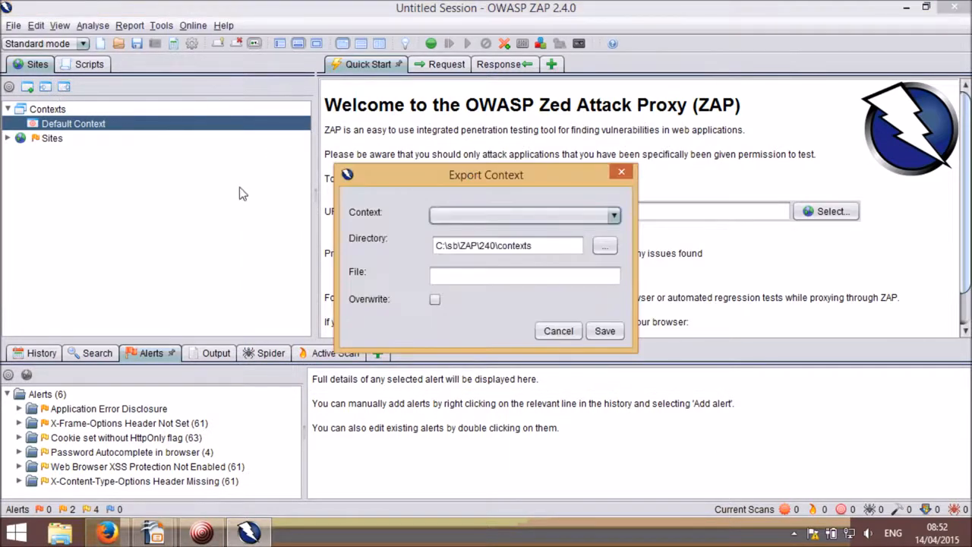
click(489, 215)
click(489, 215)
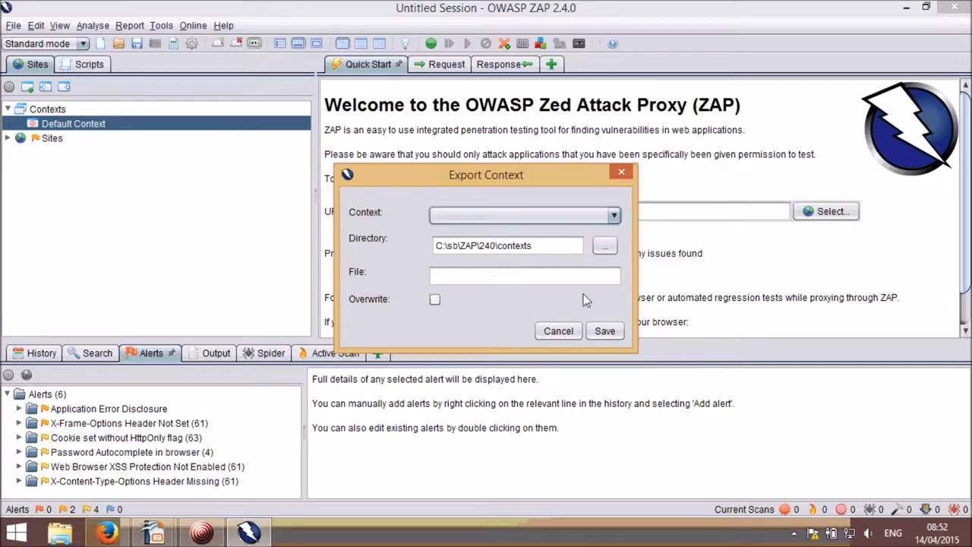
click(568, 332)
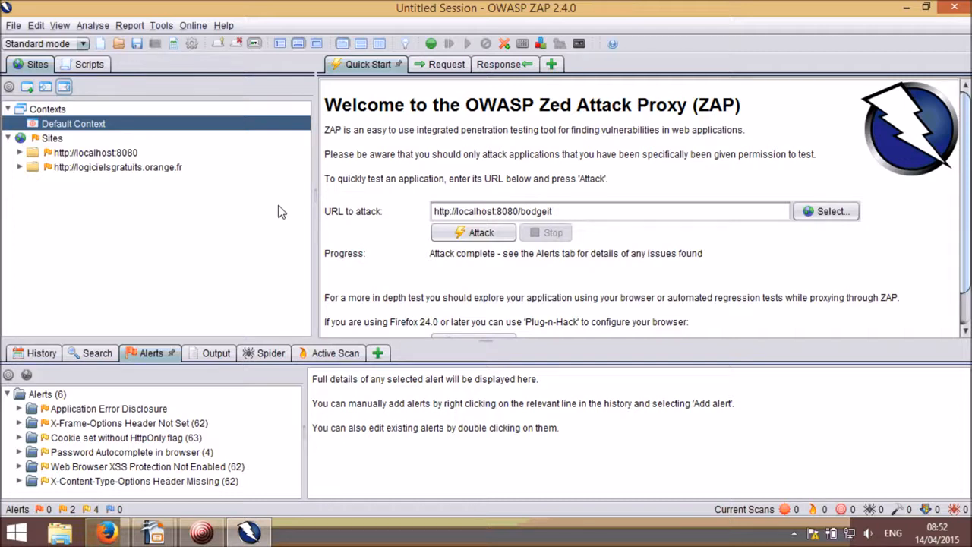
Break on all requests, switch to Firefox and open the BodgeIt Store's About Us page, and release the intercepted request
click(431, 44)
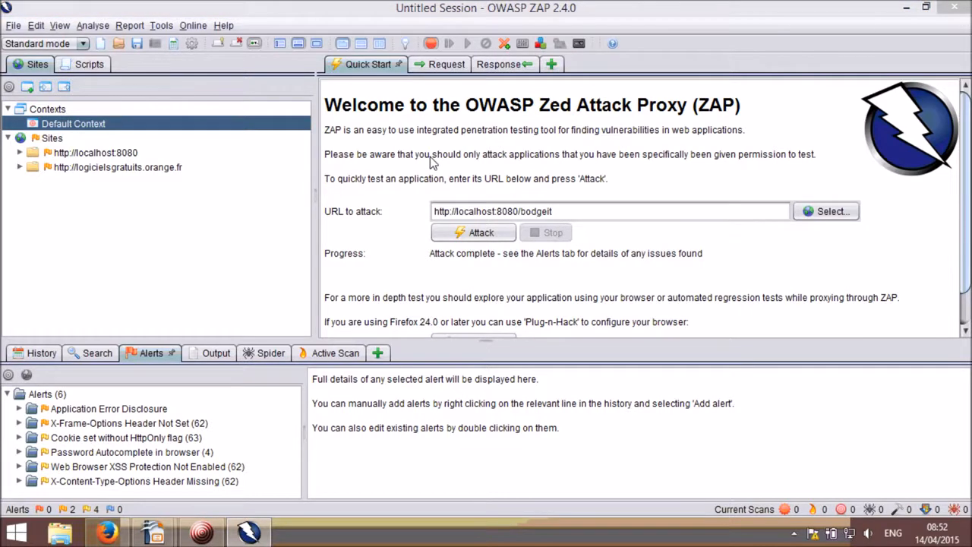
key(alt+Tab)
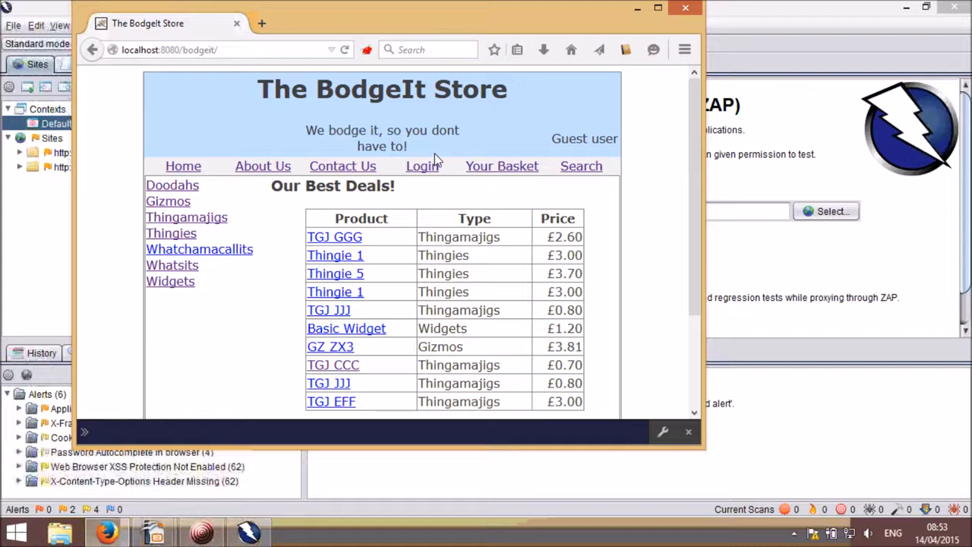
click(259, 167)
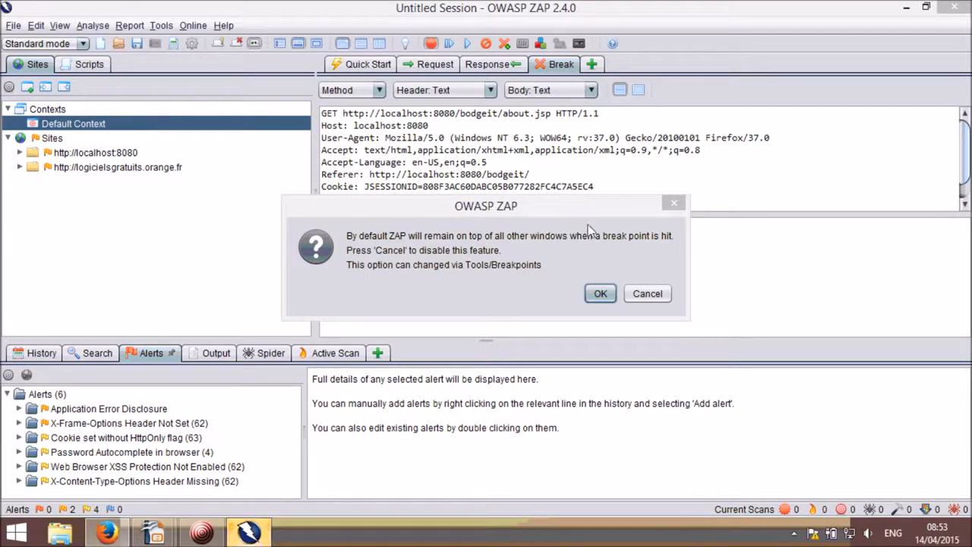
click(600, 294)
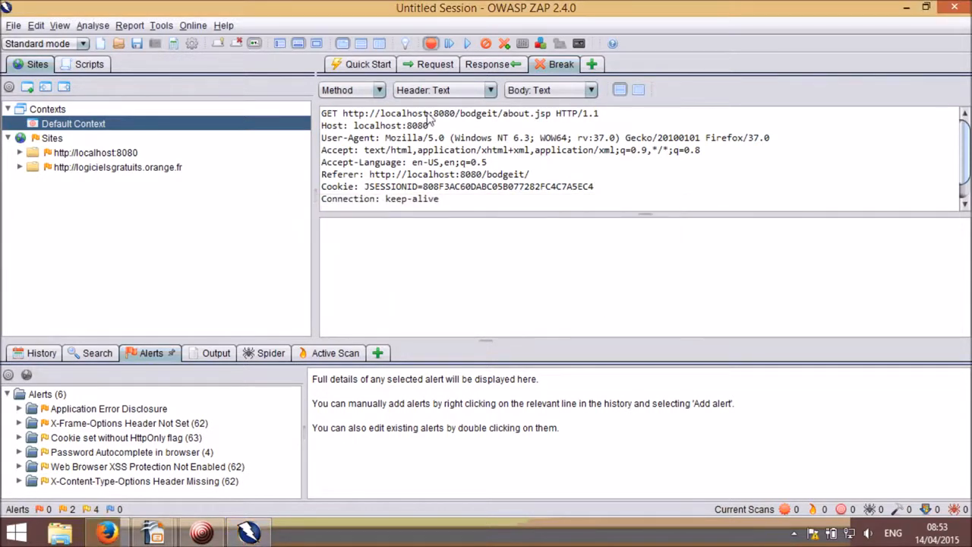
click(467, 44)
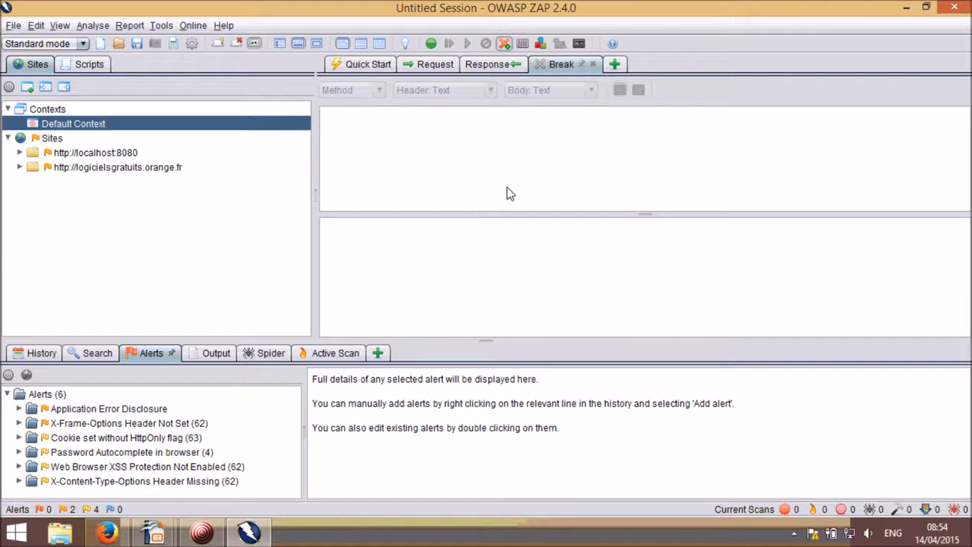
right_click(120, 158)
mouse_move(141, 171)
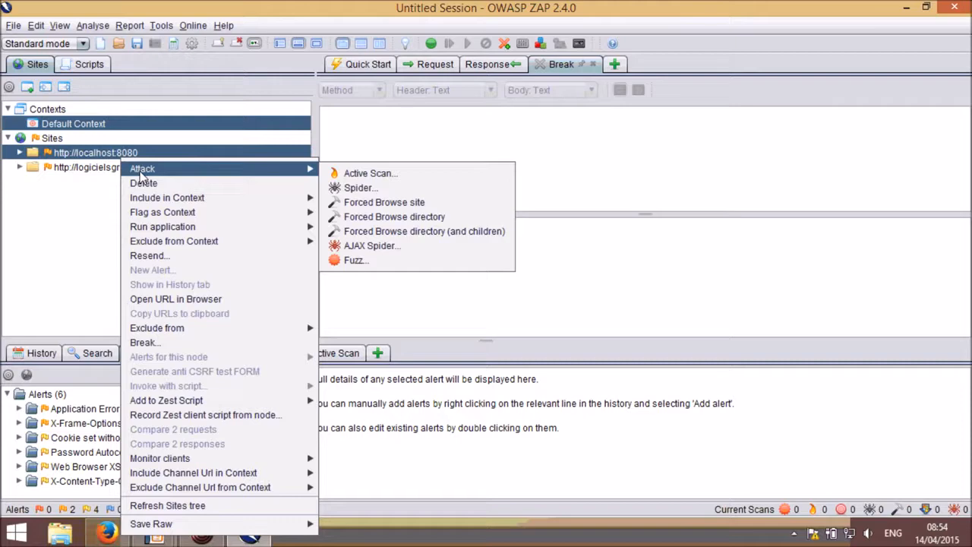
click(44, 355)
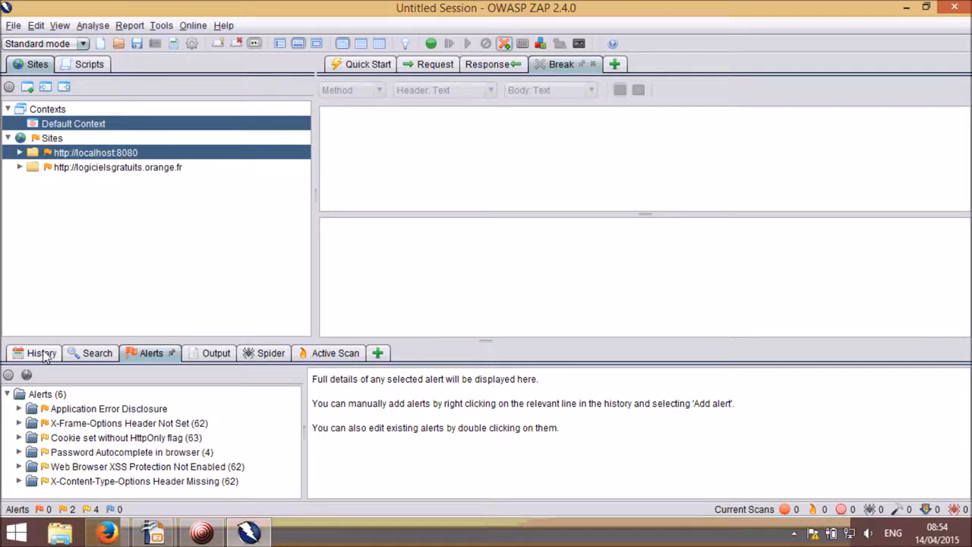
click(46, 354)
Open the Spider attack for the first bodgeit request in the history, review its advanced settings, and cancel
right_click(122, 417)
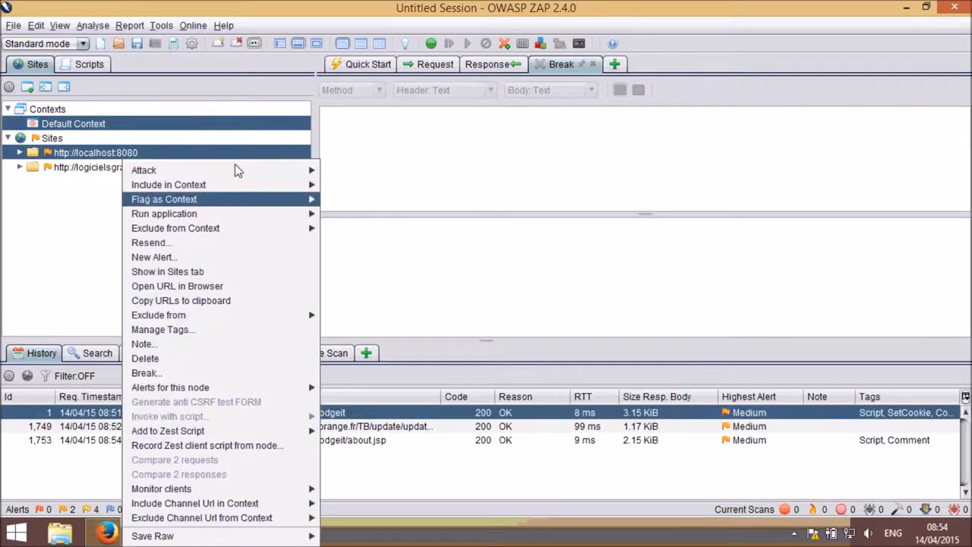
mouse_move(243, 167)
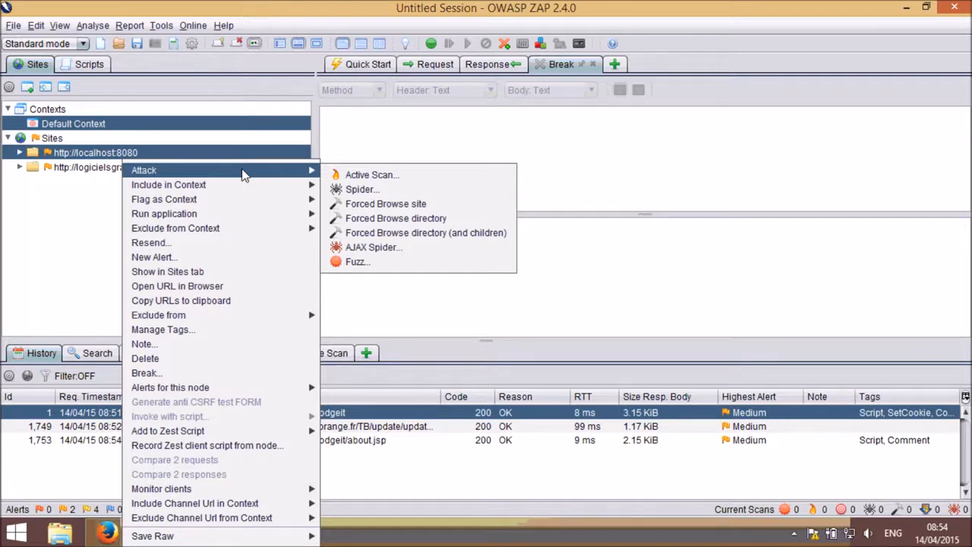
click(348, 193)
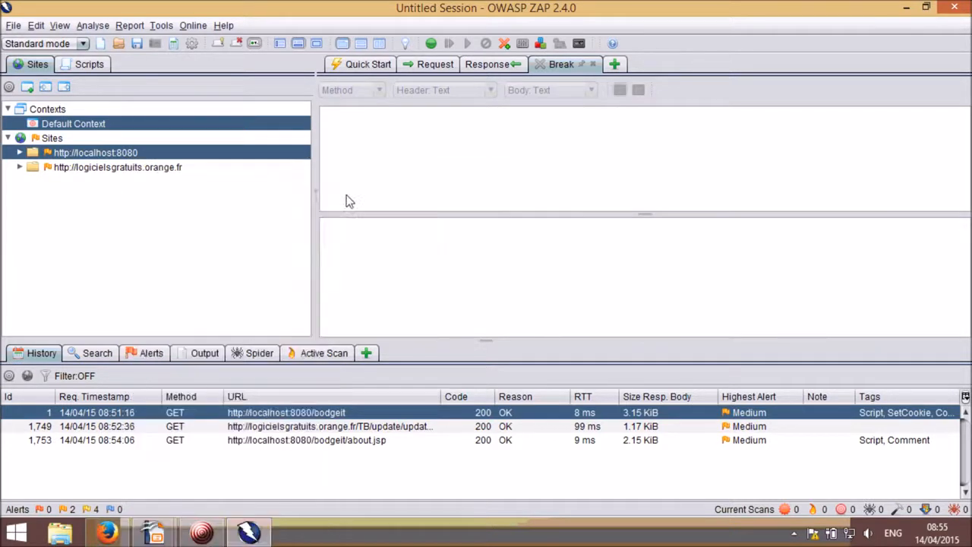
click(421, 266)
click(292, 131)
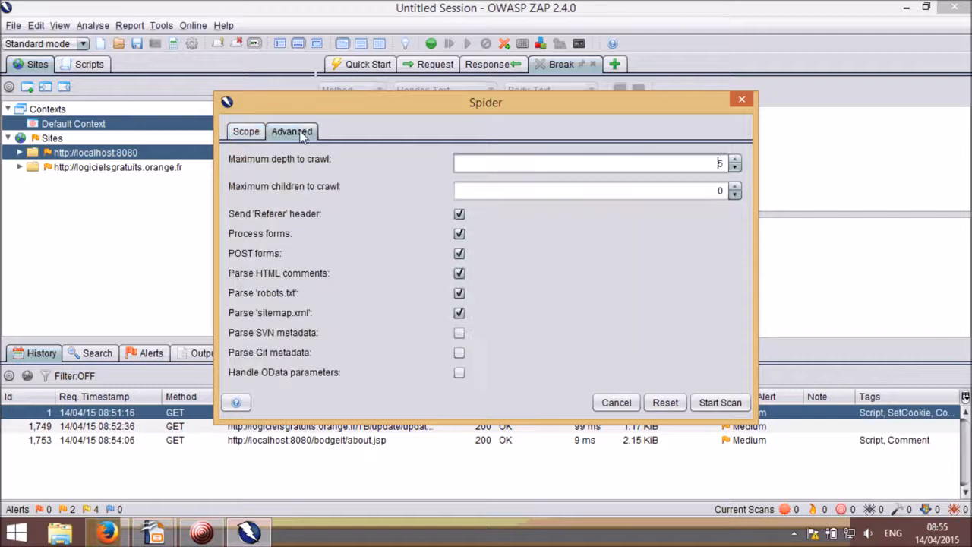
click(617, 403)
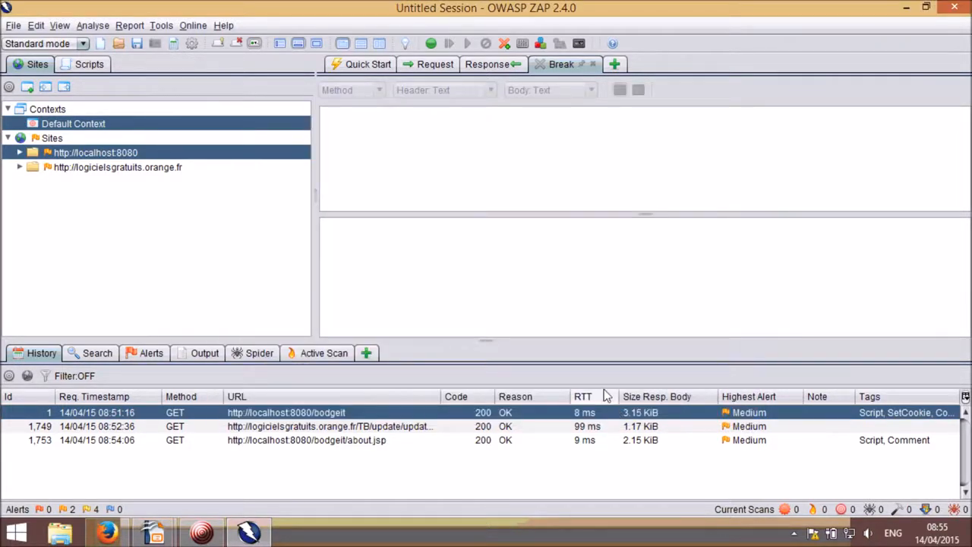
right_click(129, 152)
mouse_move(209, 166)
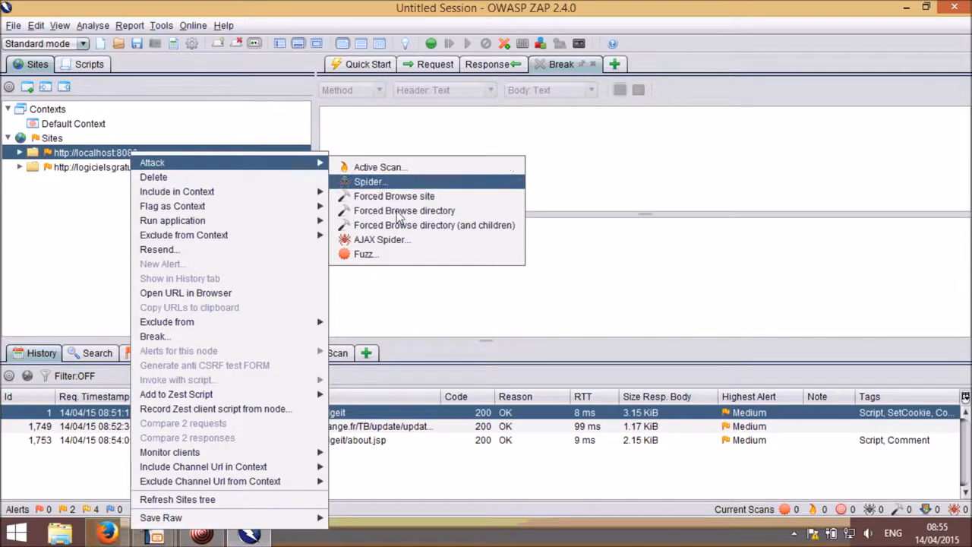
click(402, 240)
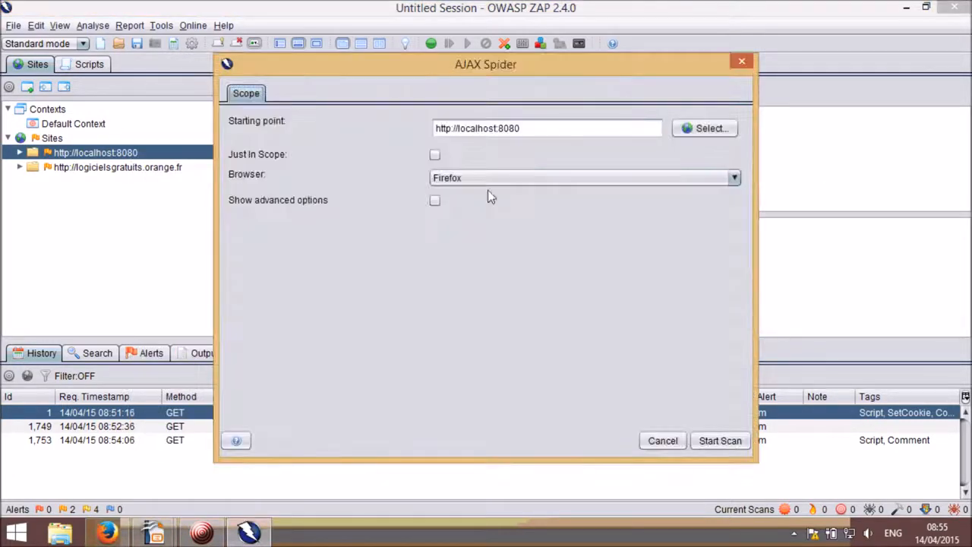
click(435, 201)
click(282, 99)
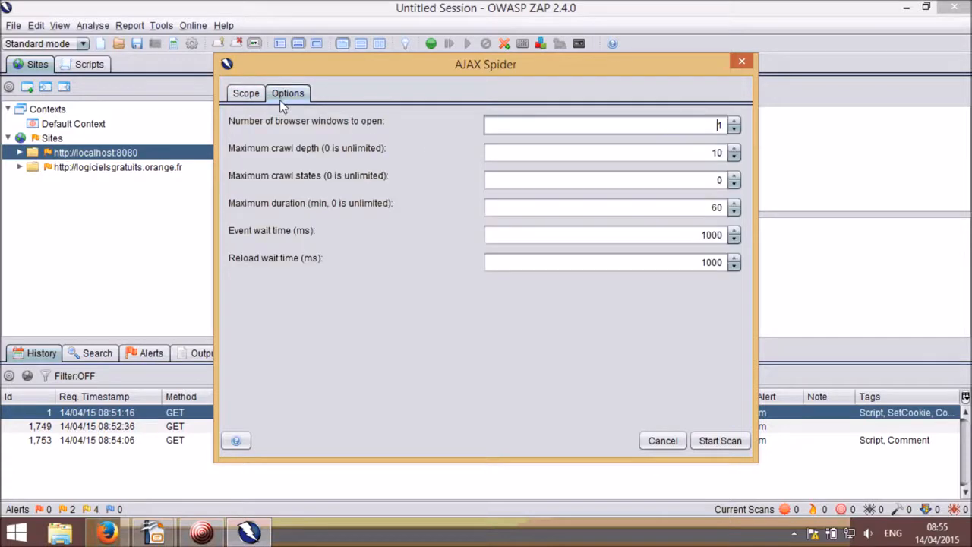
click(662, 440)
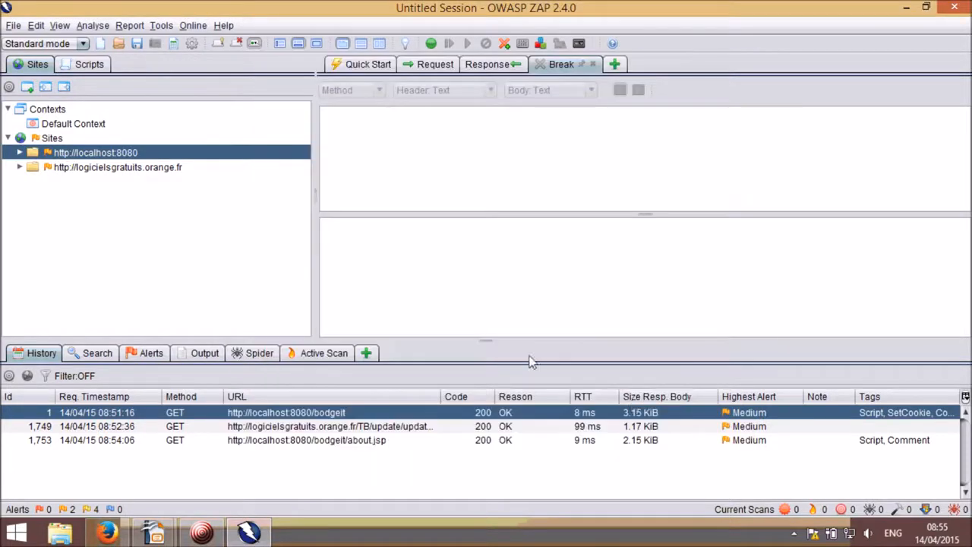
right_click(101, 156)
mouse_move(199, 164)
click(338, 166)
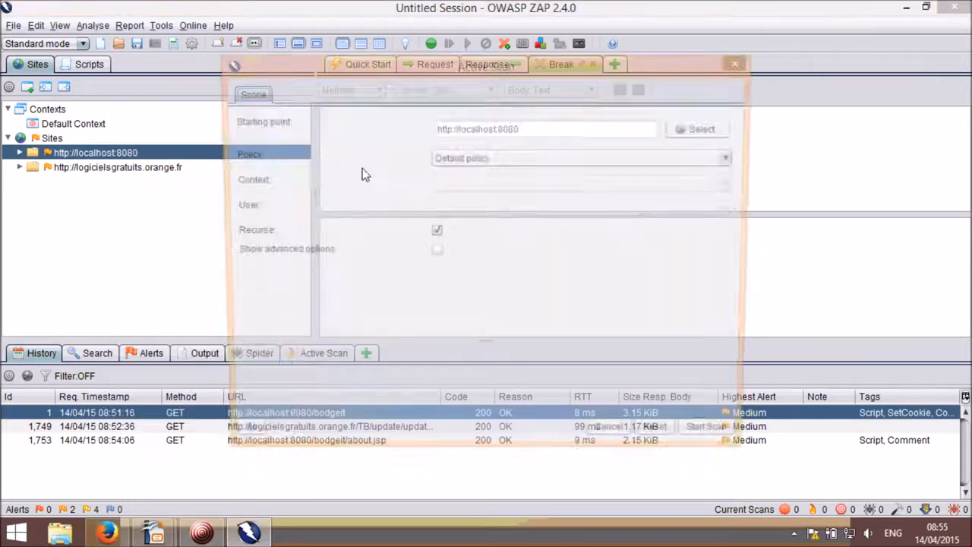
click(443, 254)
click(317, 95)
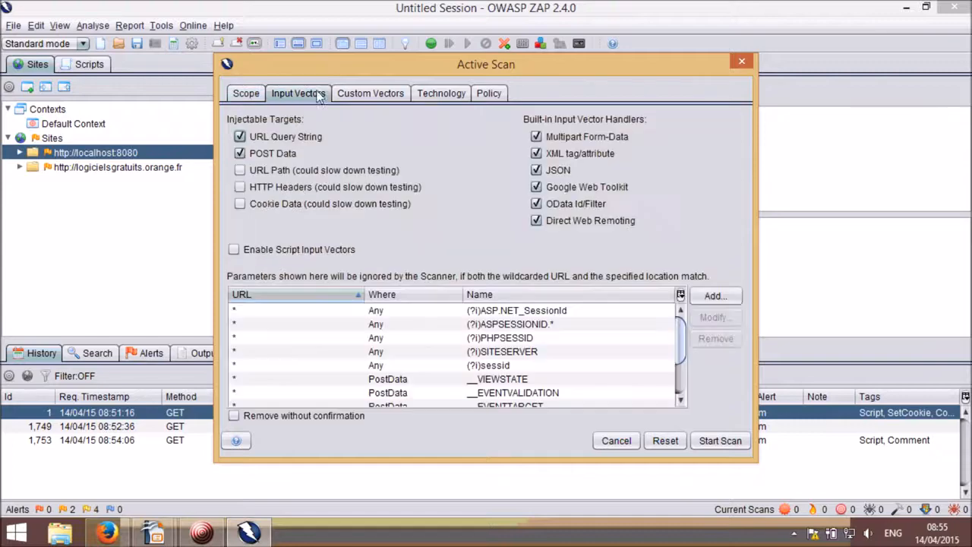
click(372, 94)
click(439, 93)
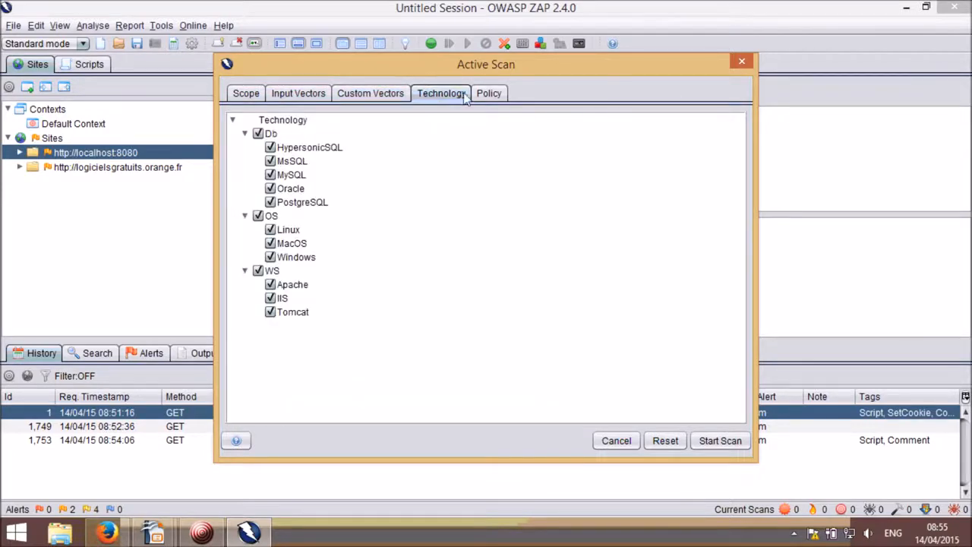
click(489, 93)
click(630, 440)
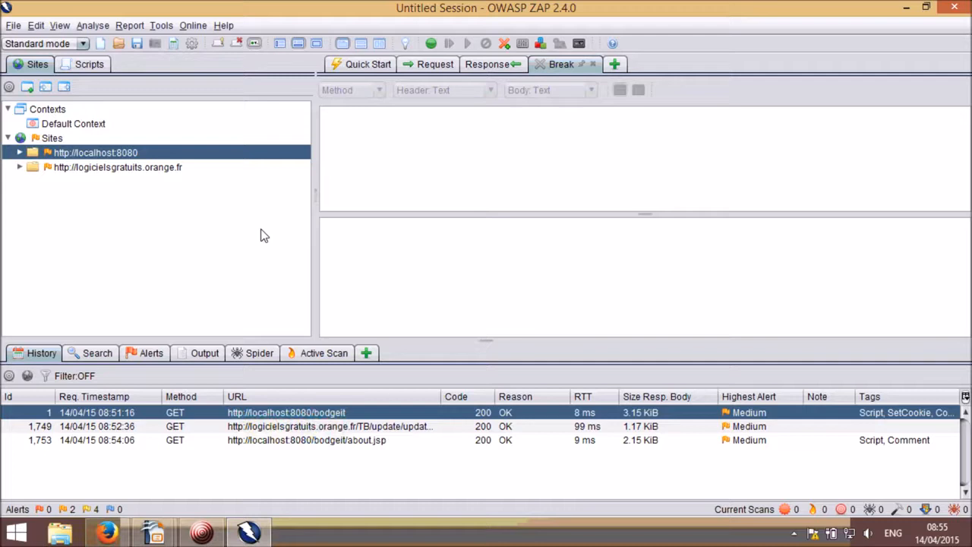
Open the bodgeit/about.jsp request from the history and fuzz it with "la/" in the User-Agent header as the fuzz location
right_click(189, 155)
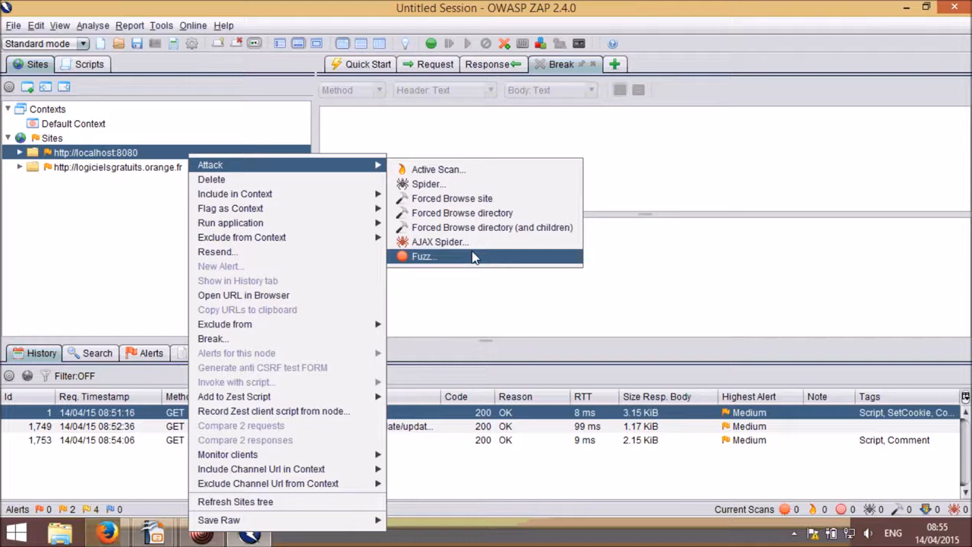
click(657, 142)
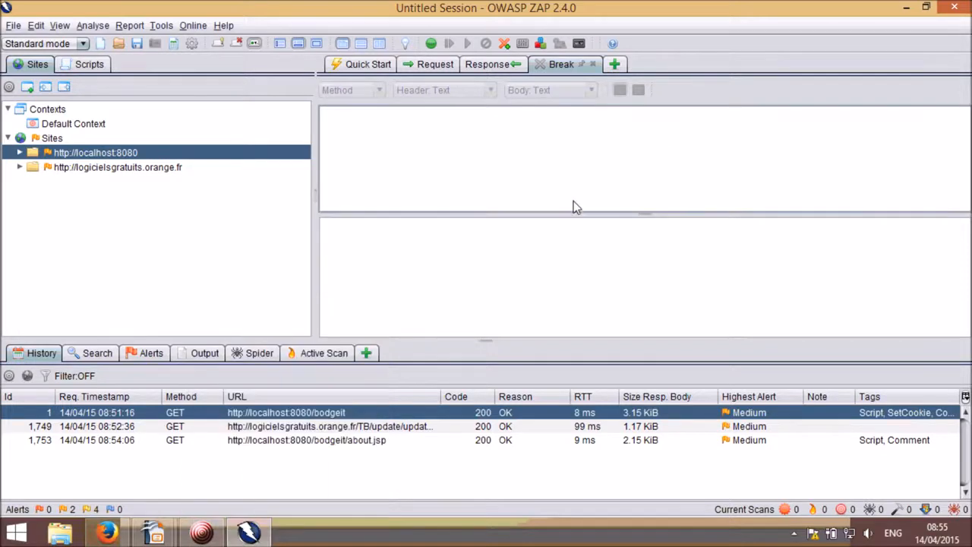
click(343, 440)
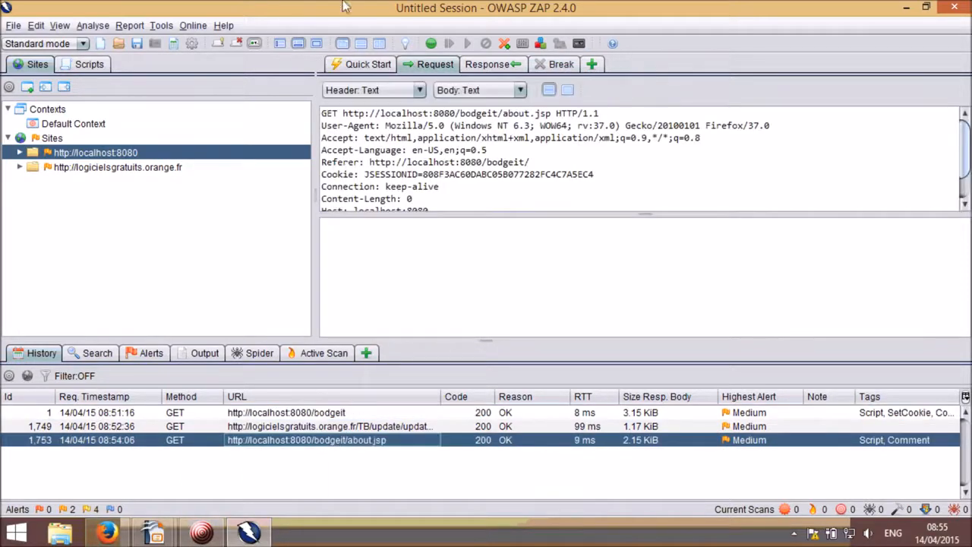
drag(413, 126, 425, 126)
right_click(427, 129)
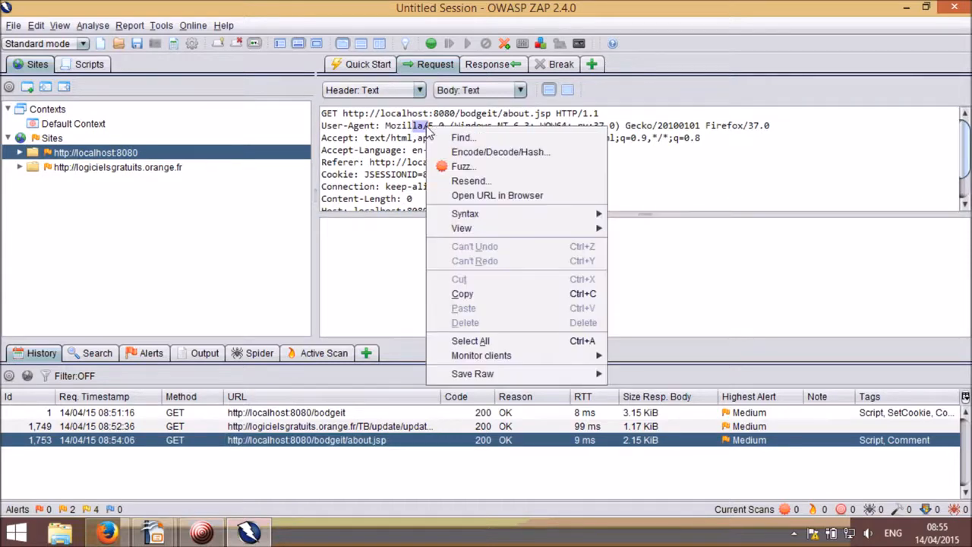
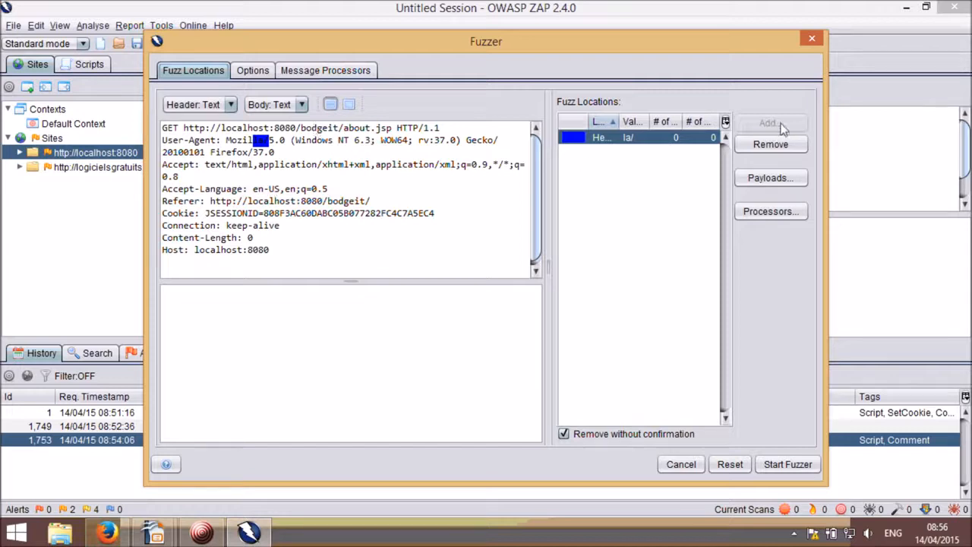
Start a new payload for the "la/" location and view the File, File Fuzzers, Regex, Script and Strings payload types
click(767, 177)
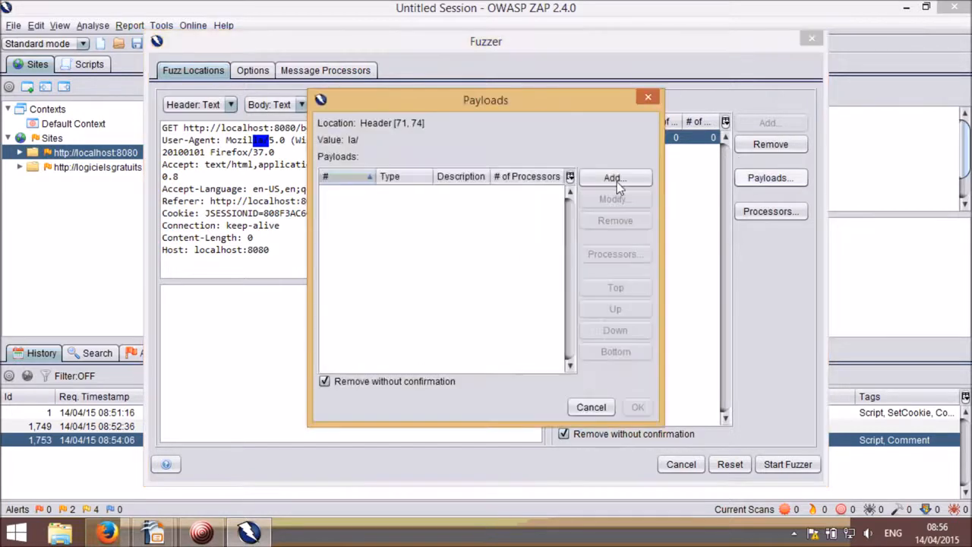
click(615, 177)
click(419, 102)
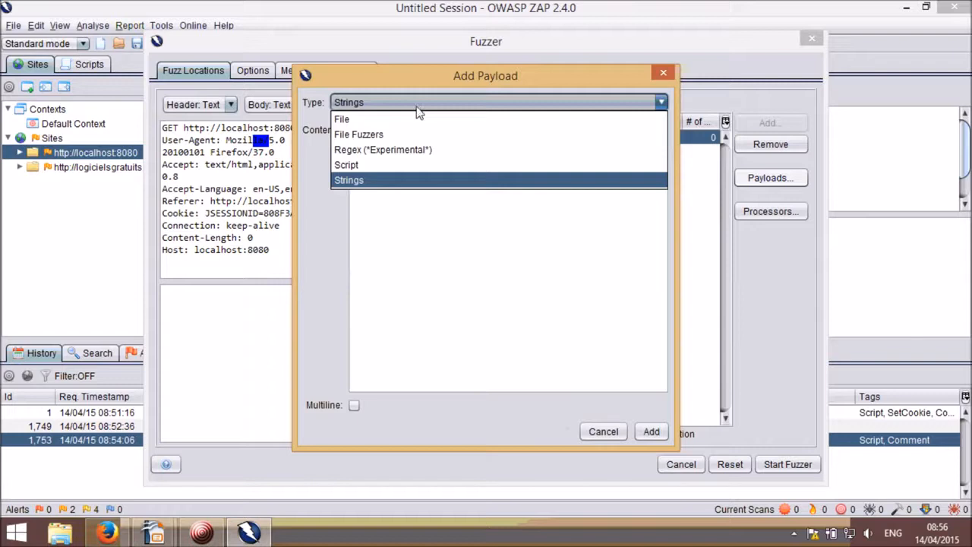
click(416, 119)
click(416, 101)
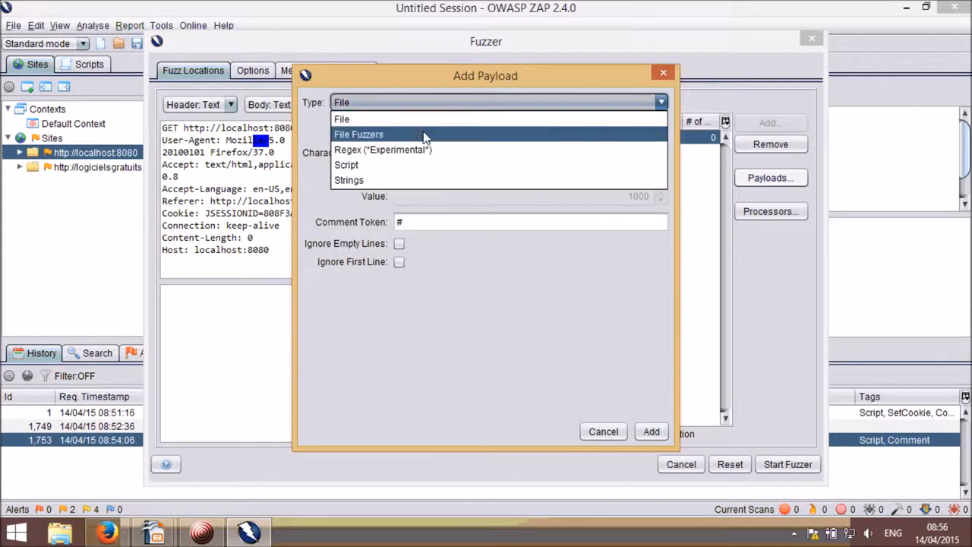
click(424, 135)
click(415, 102)
click(423, 150)
click(418, 101)
click(428, 172)
click(421, 98)
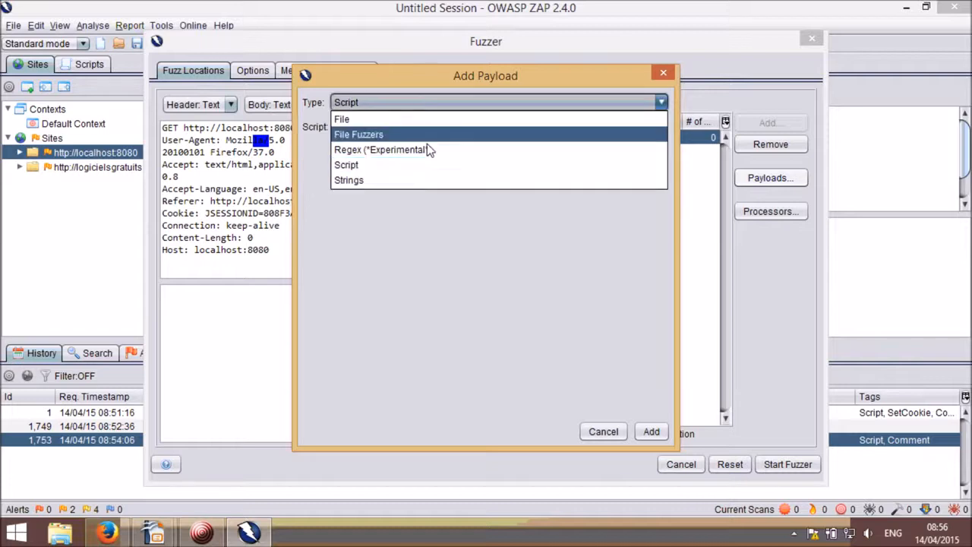
click(428, 179)
Add a File Fuzzers payload with the jbrofuzz MySQL injection set to the "la/" fuzz location
click(428, 103)
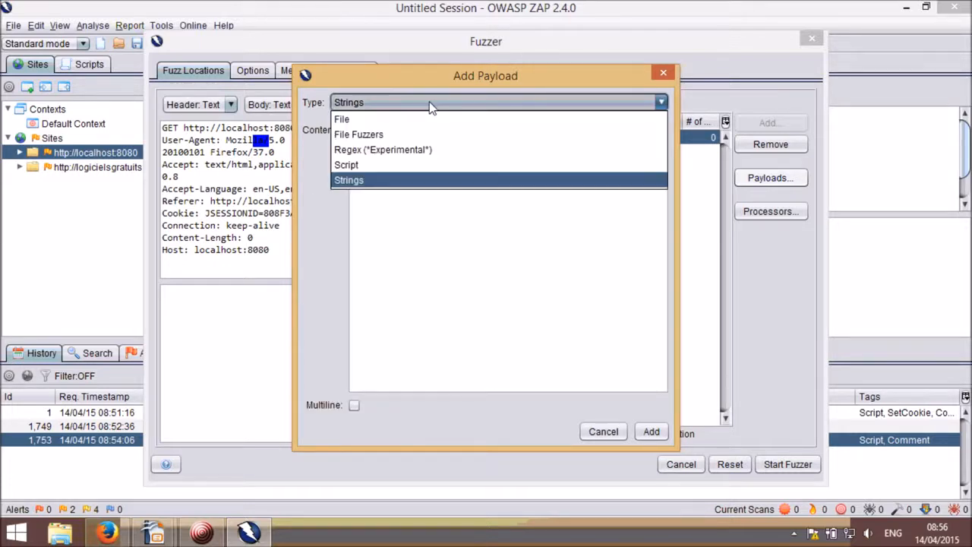
click(408, 136)
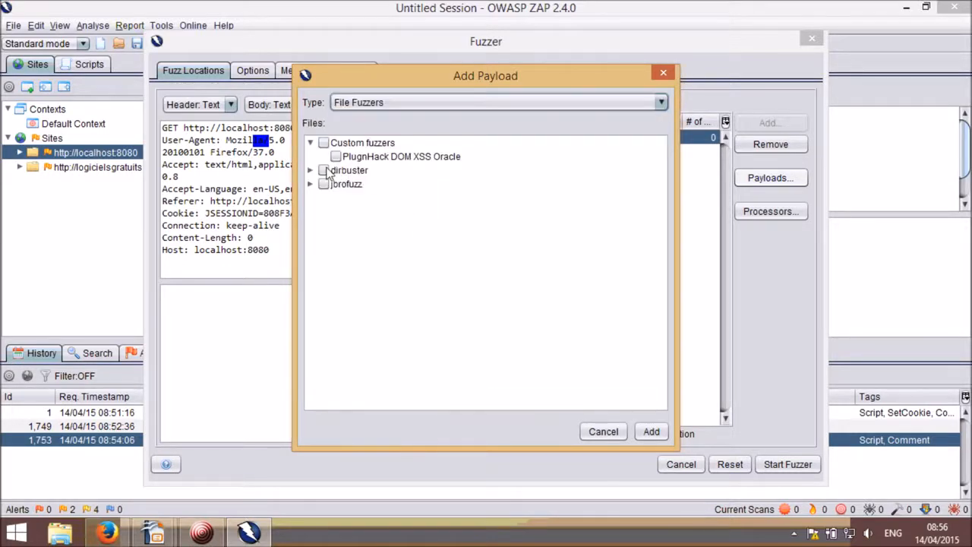
click(310, 185)
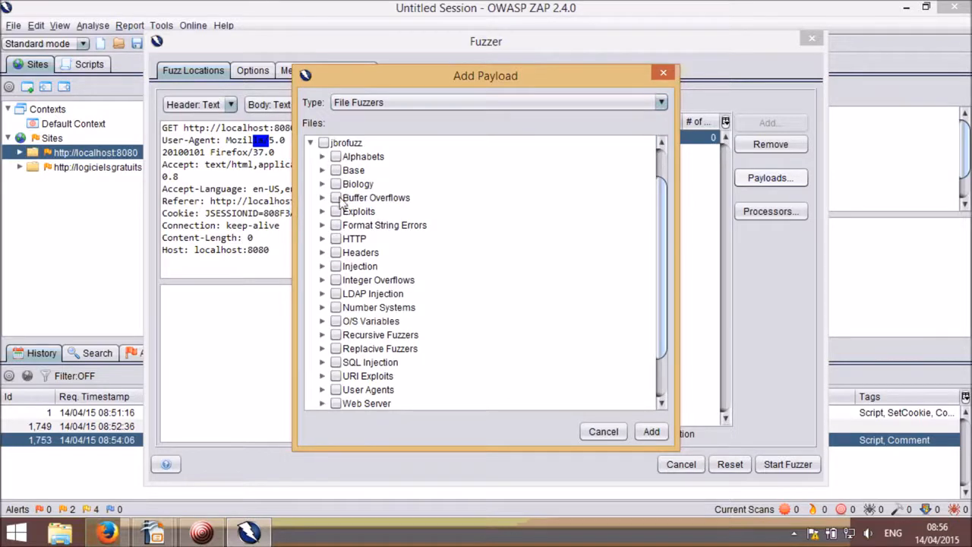
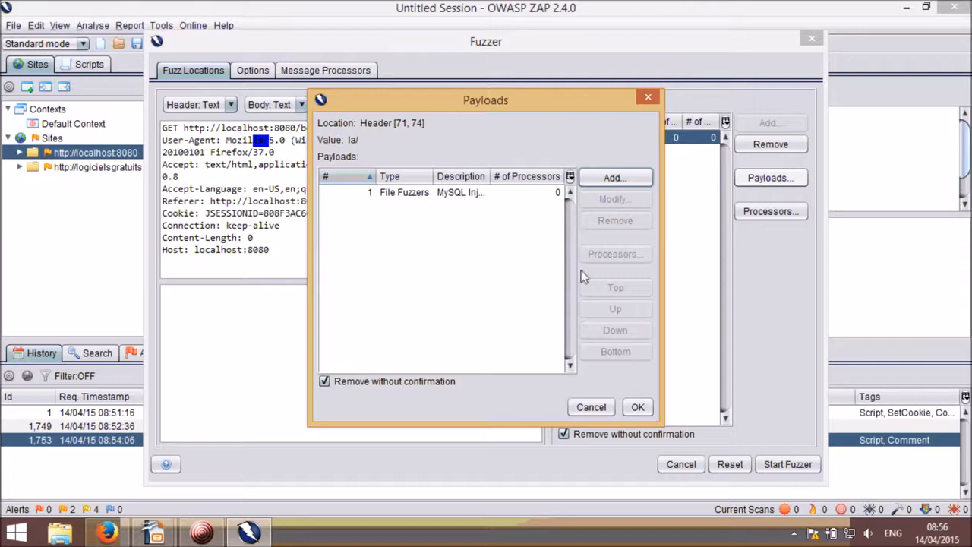
click(637, 407)
Add "st:80" in the Referer header as a second fuzz location and start a new payload for it
drag(285, 201, 311, 202)
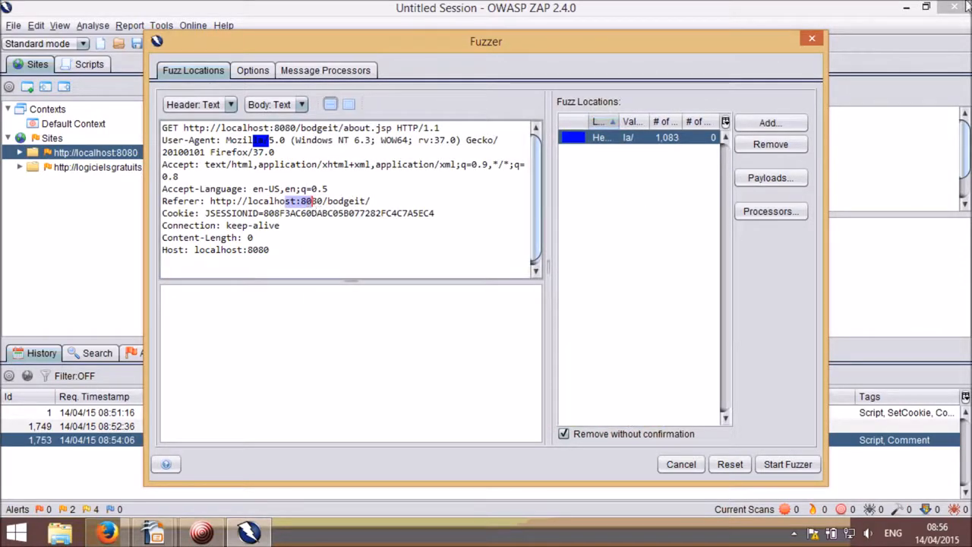
click(769, 123)
click(597, 182)
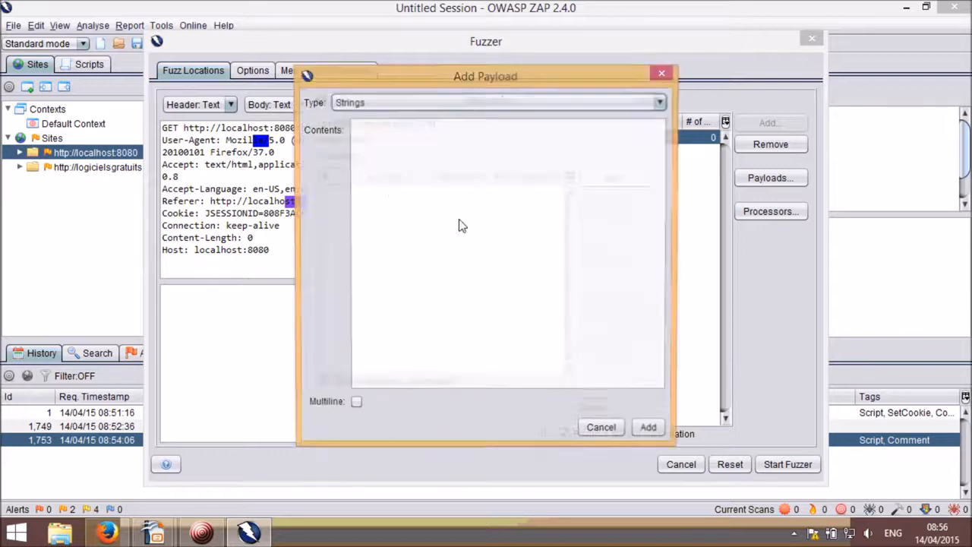
Add a Strings payload containing fsdf, dsfs, ererg and weewfr on separate lines to the "st:80" fuzz location
click(373, 102)
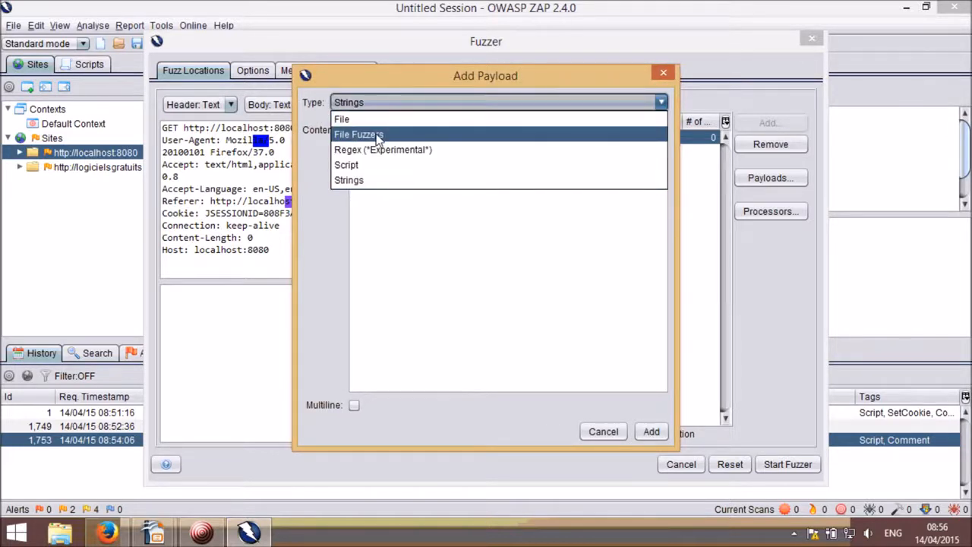
click(377, 181)
click(449, 189)
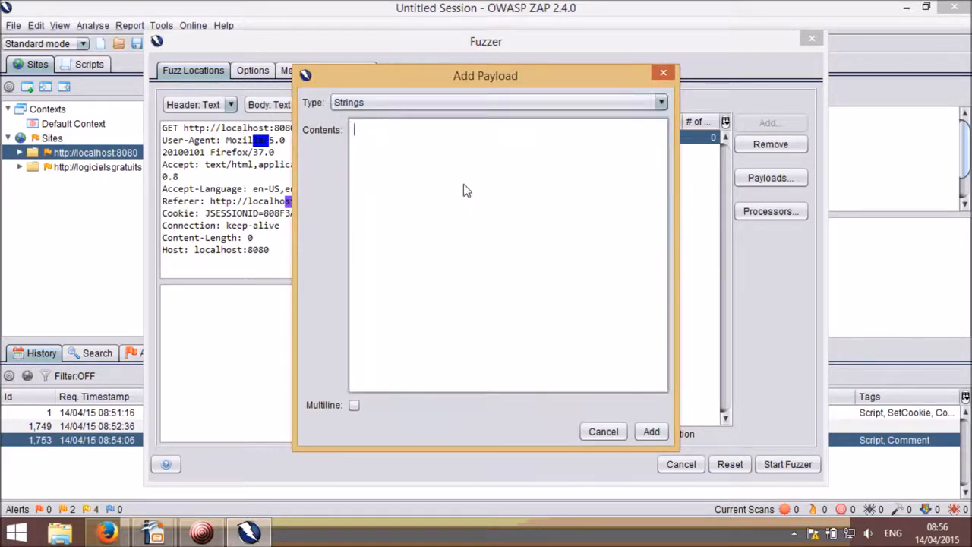
text(fsdf)
key(Return)
text(dsfs)
key(Return)
text(ererg)
key(Return)
text(weewfr)
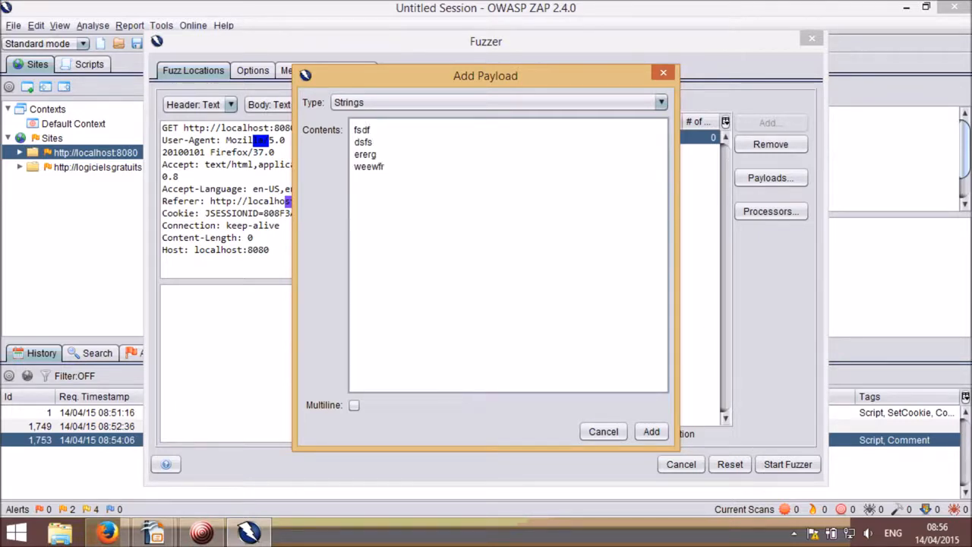
click(651, 432)
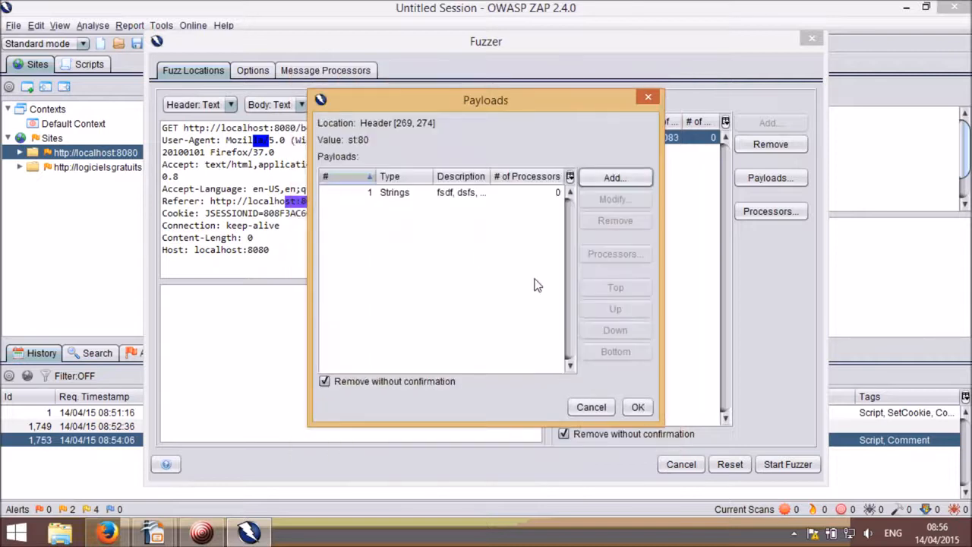
click(640, 408)
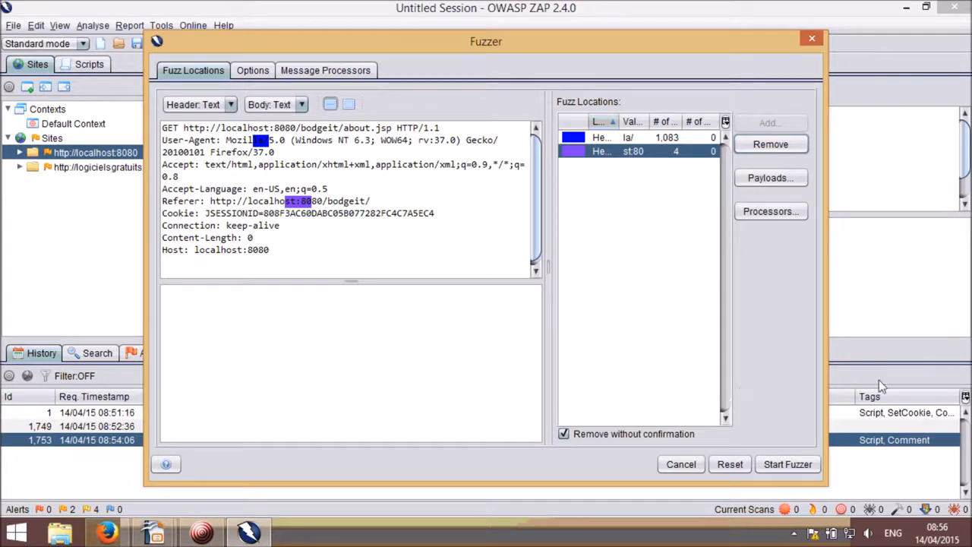
Review the processor types available for the "st:80" fuzz location, view the Prefix String settings, and cancel without adding one
click(794, 211)
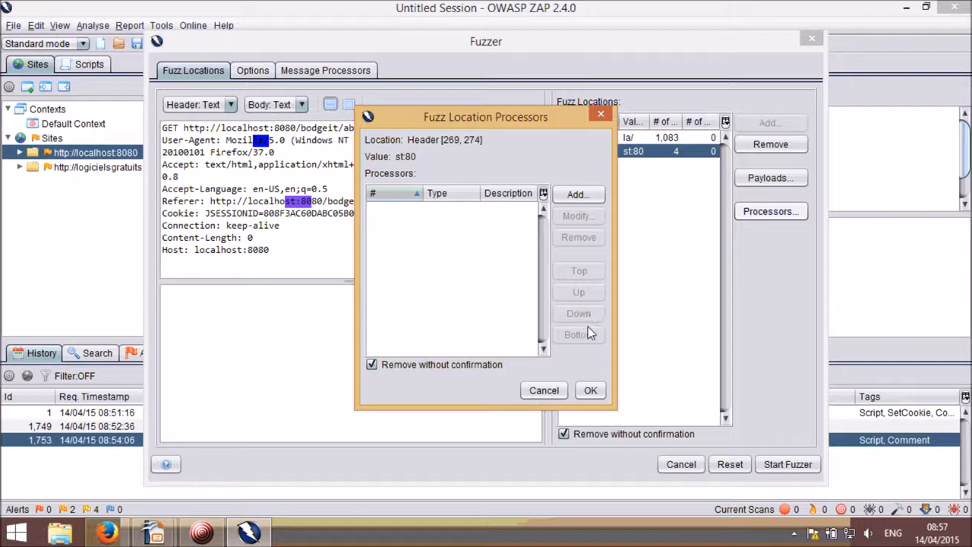
click(583, 194)
click(575, 212)
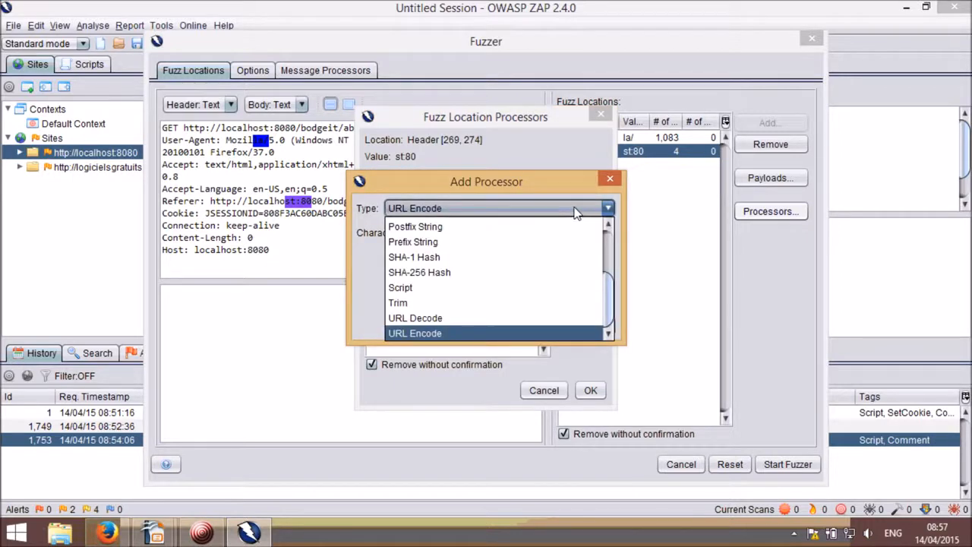
scroll(582, 256, up, 5)
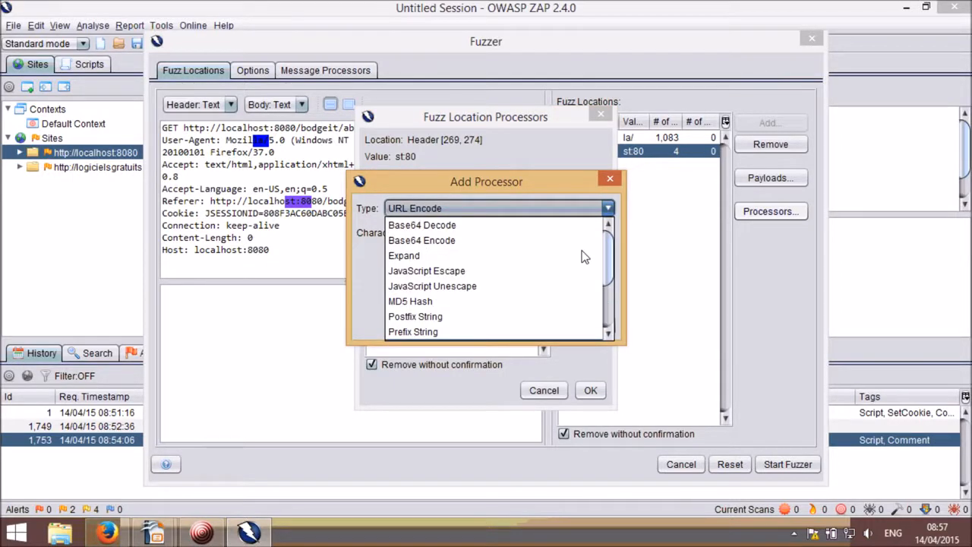
scroll(582, 256, down, 2)
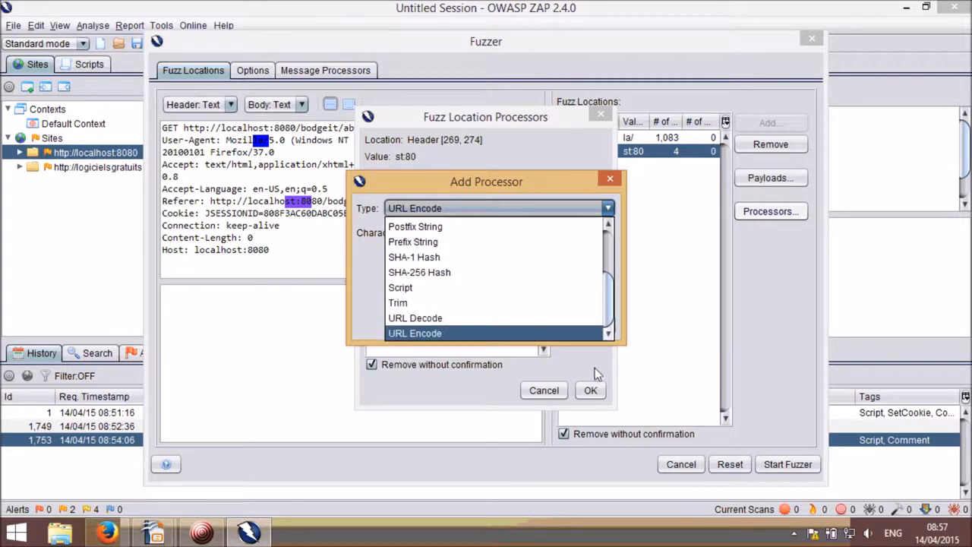
click(477, 242)
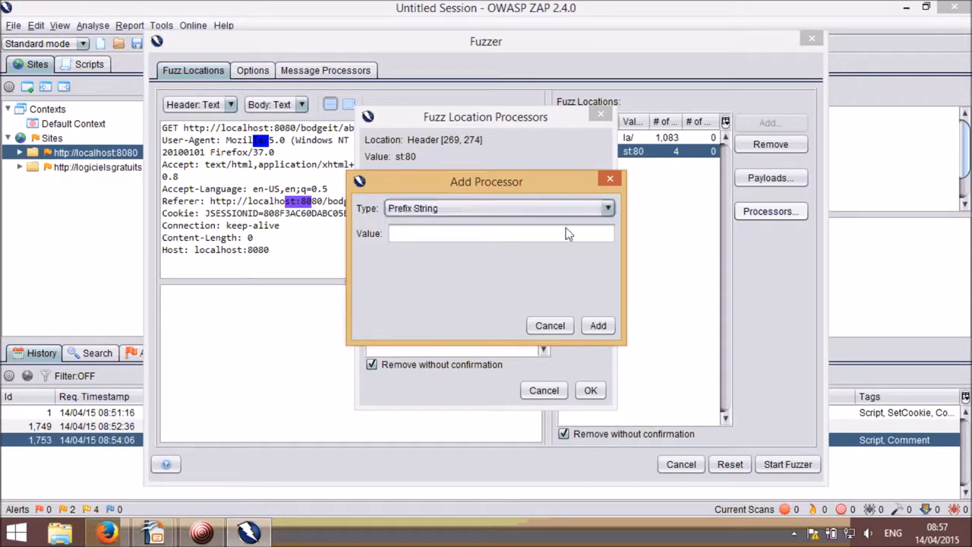
click(559, 325)
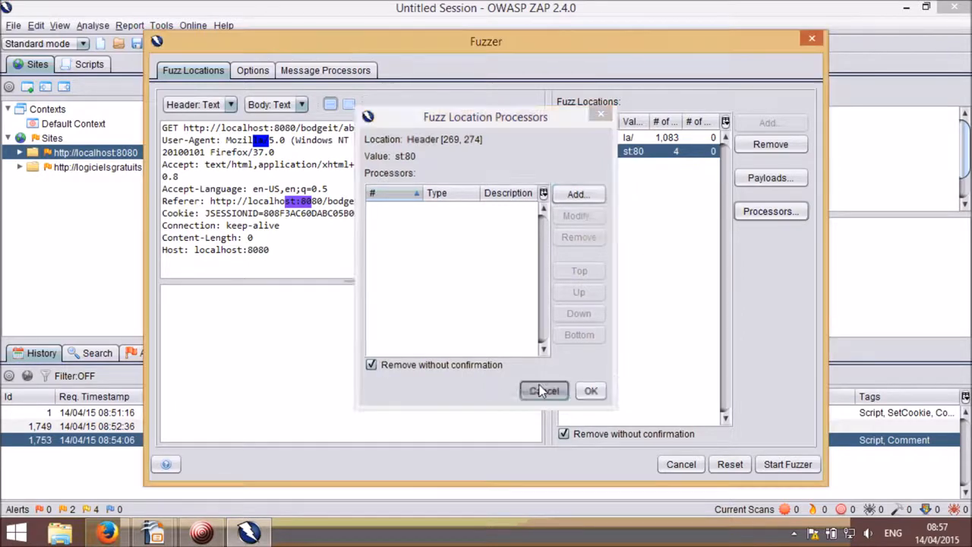
click(542, 390)
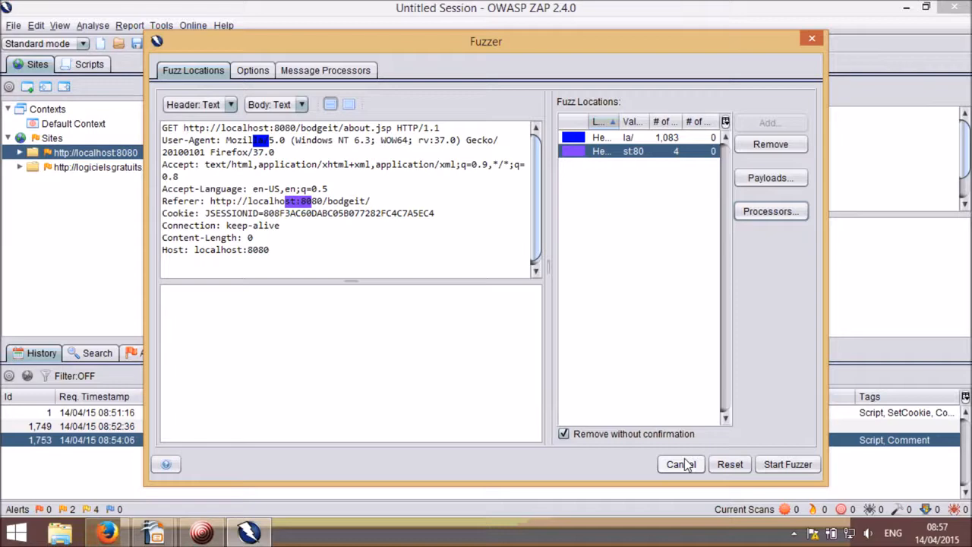
Cancel the fuzzer setup, switch the scanner to ATTACK mode, and accept rescanning all nodes when the scope changes
click(680, 464)
click(46, 44)
click(46, 102)
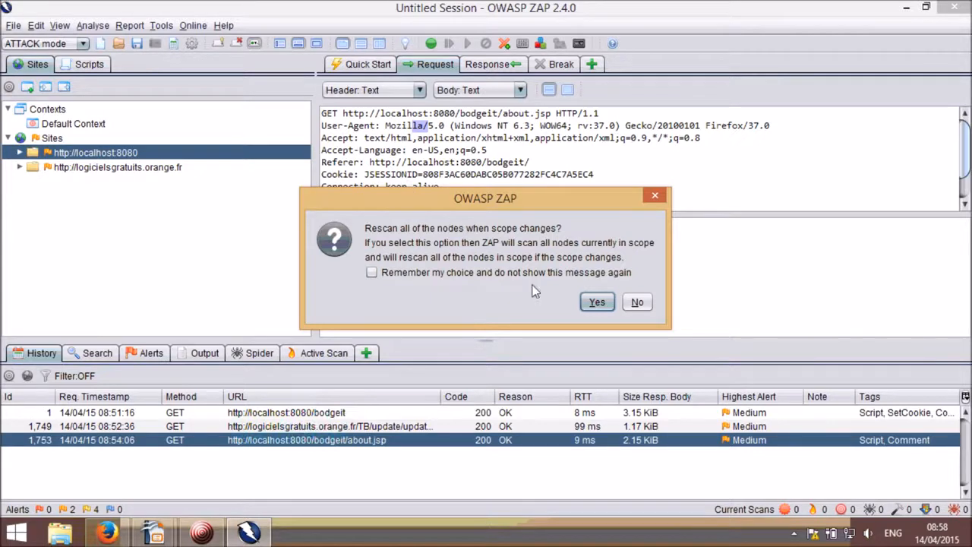
click(597, 303)
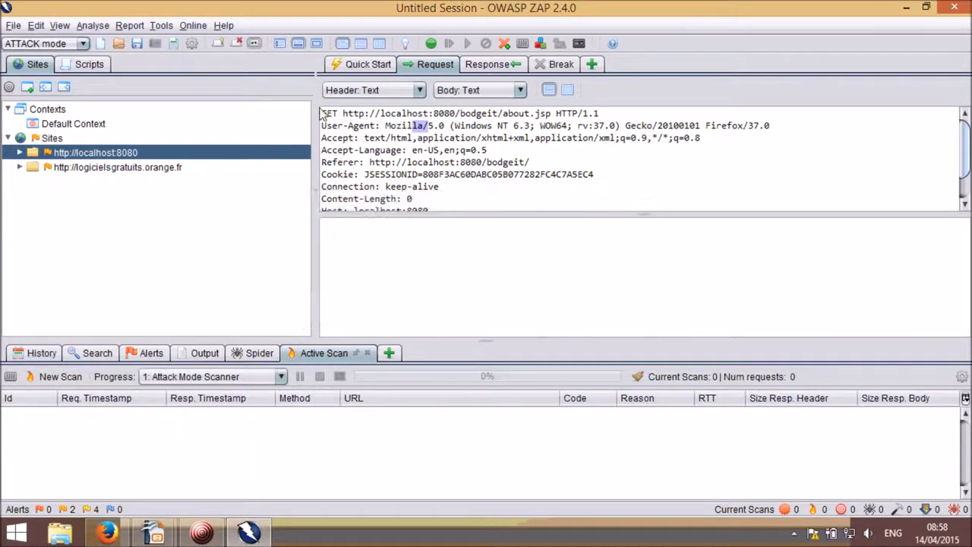
Discard the unsaved session and start a new one without persisting it
click(101, 43)
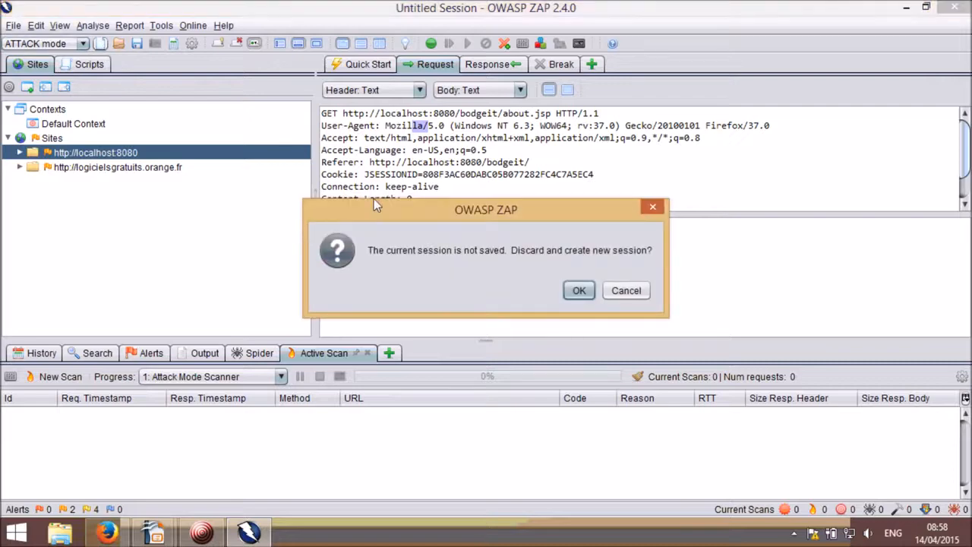
click(575, 296)
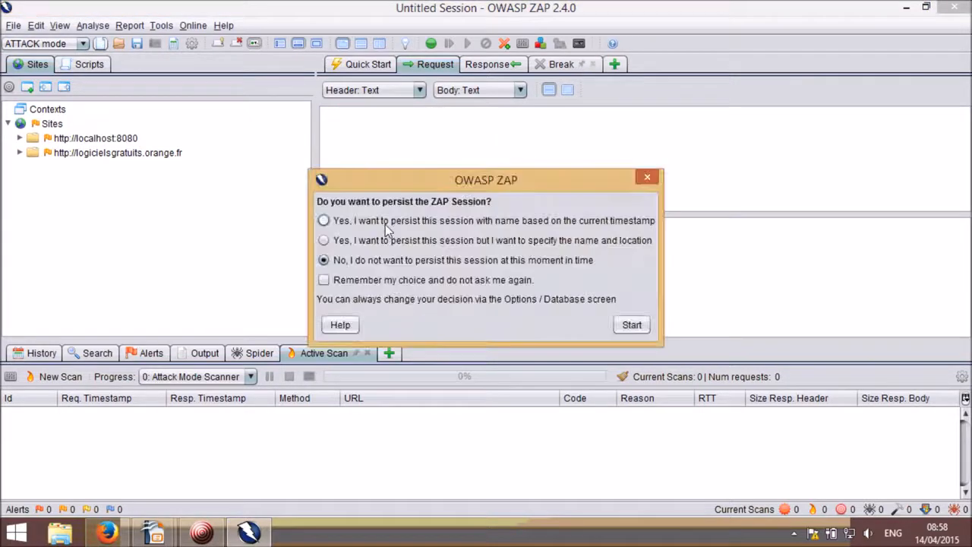
click(631, 325)
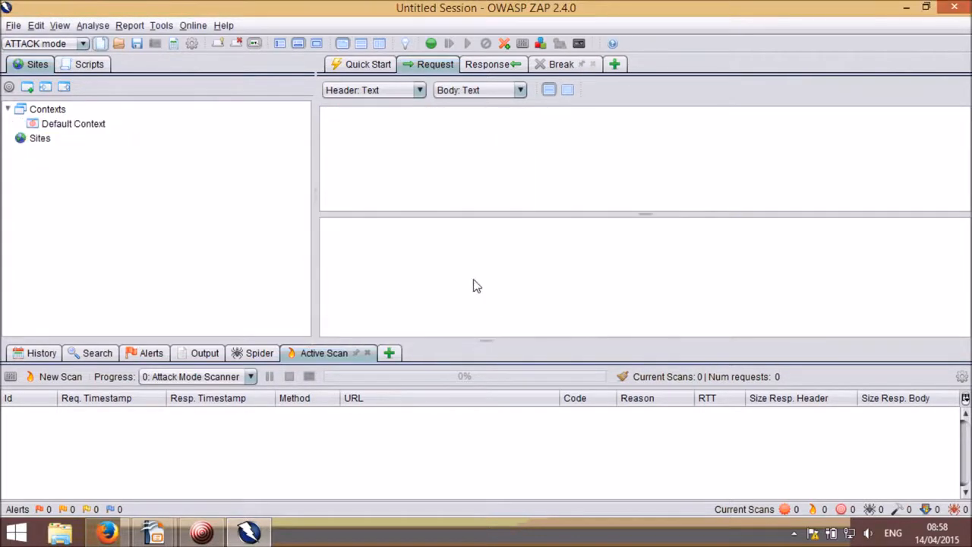
Switch to Firefox and open the BodgeIt Store home page
key(alt+Tab)
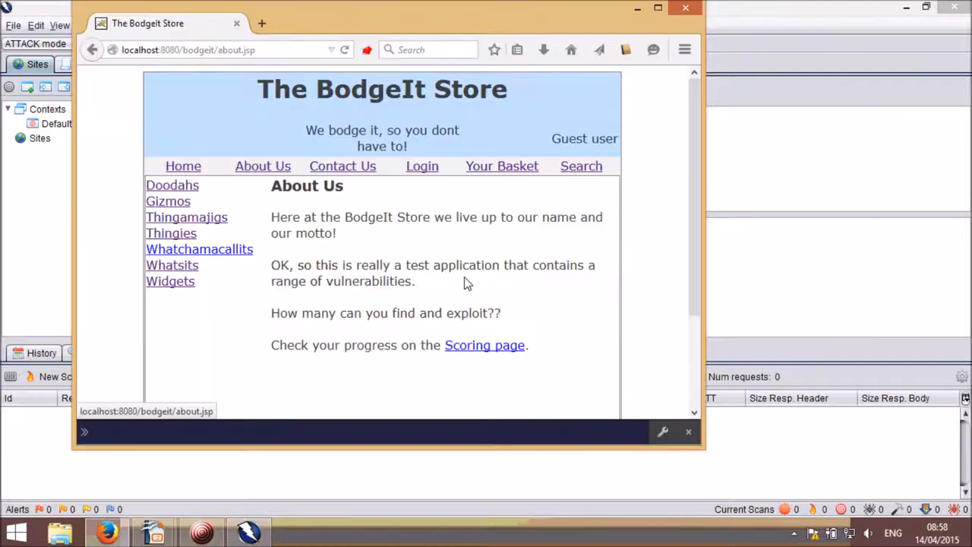
click(188, 167)
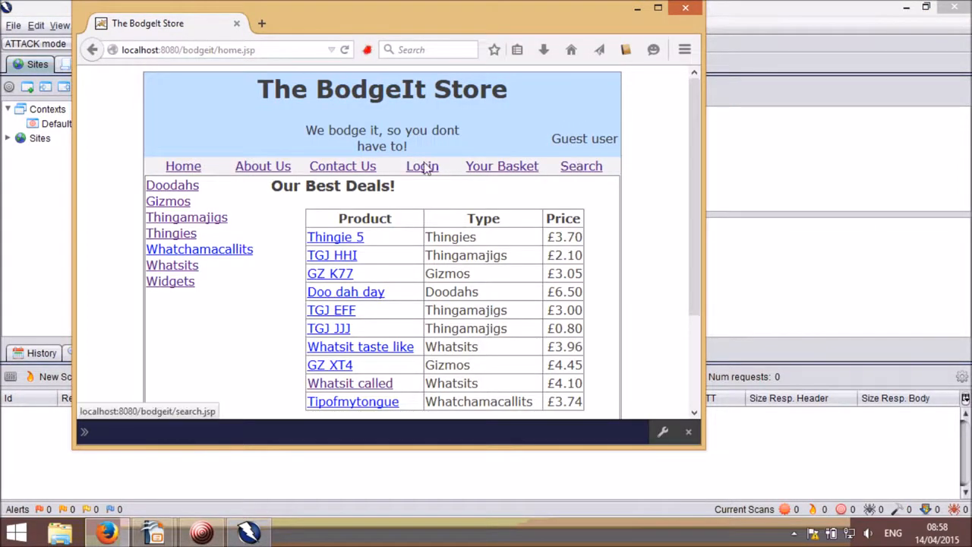
key(alt+Tab)
click(9, 138)
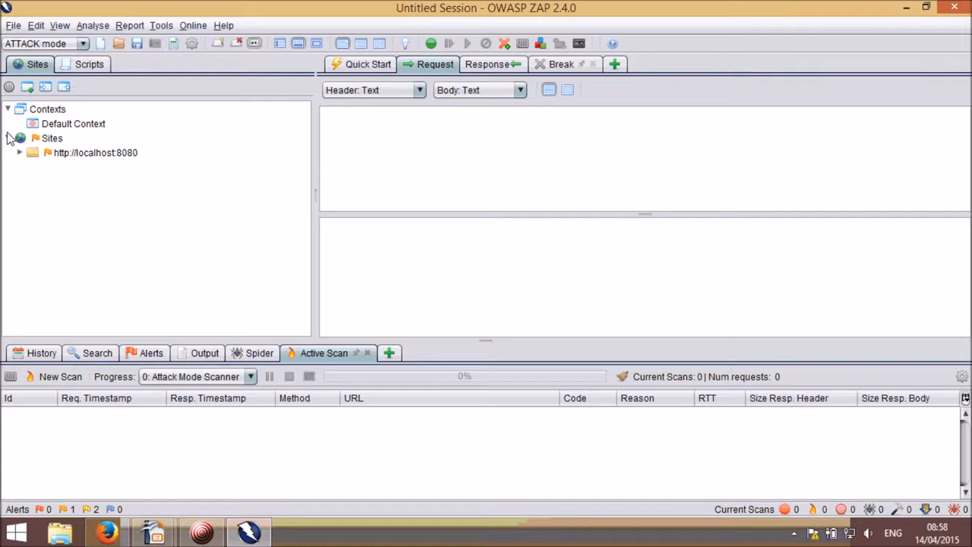
click(20, 153)
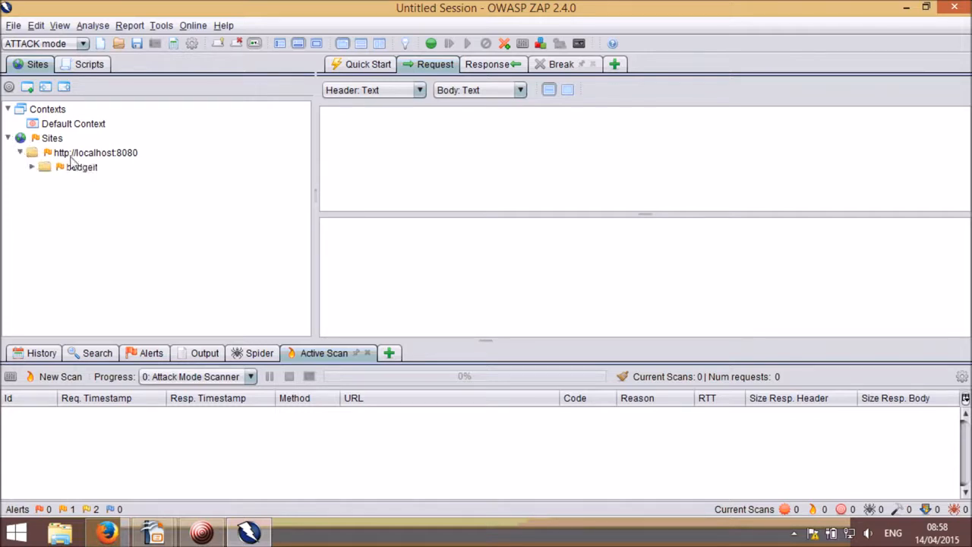
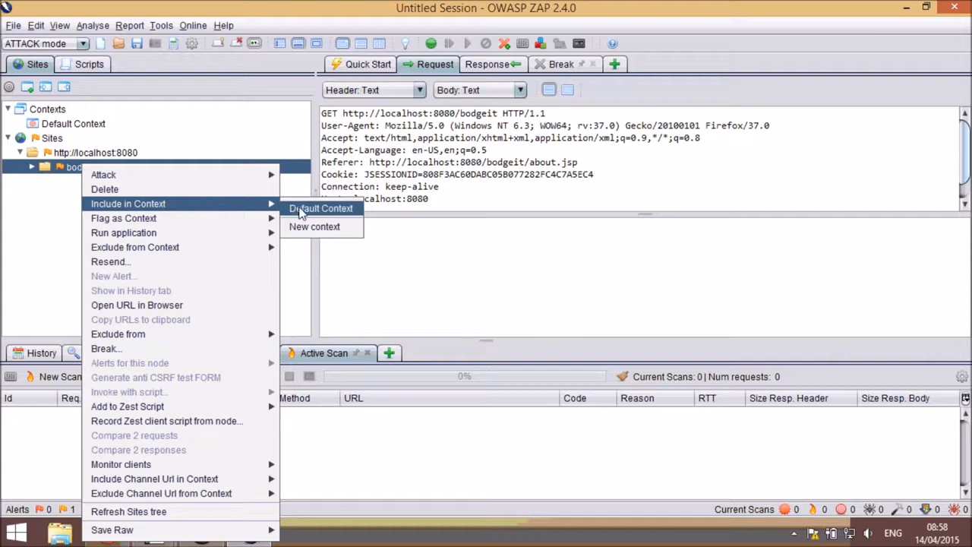
click(298, 210)
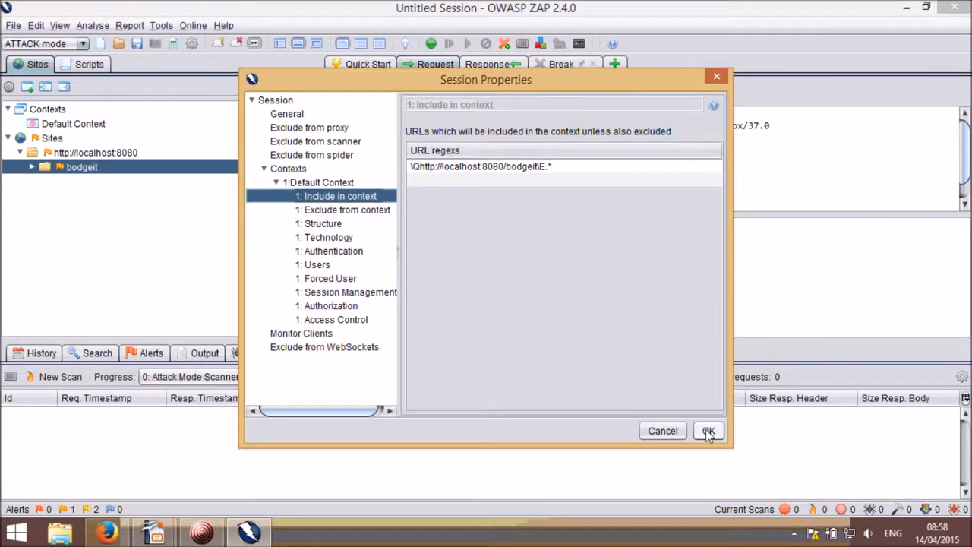
click(706, 430)
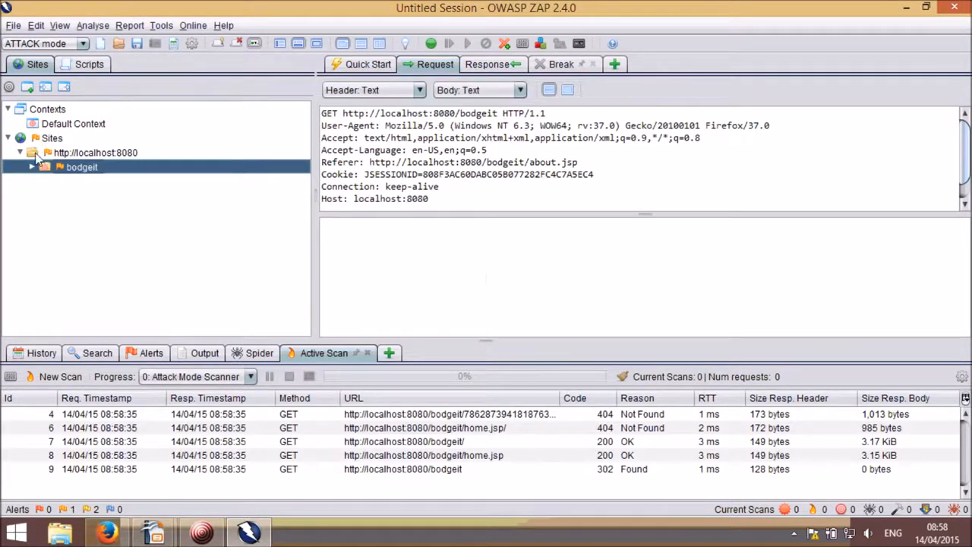
Expand the bodgeit node, and remove the Default Context from scope and add it back
click(33, 166)
right_click(53, 126)
key(Escape)
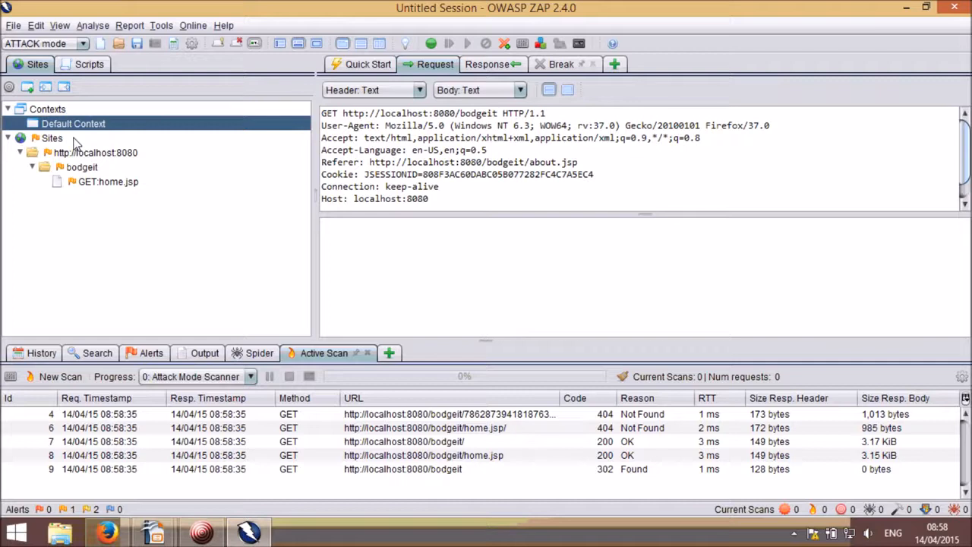
right_click(73, 125)
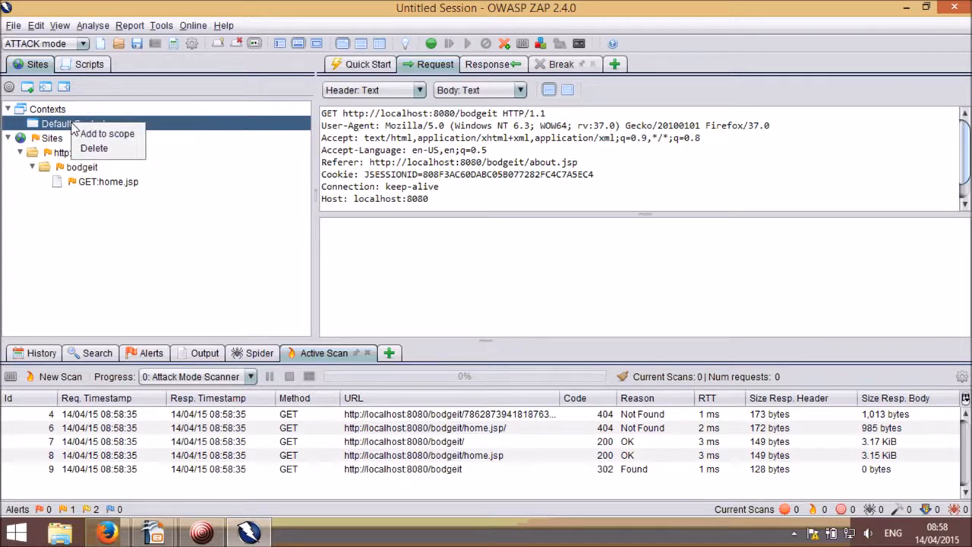
click(89, 137)
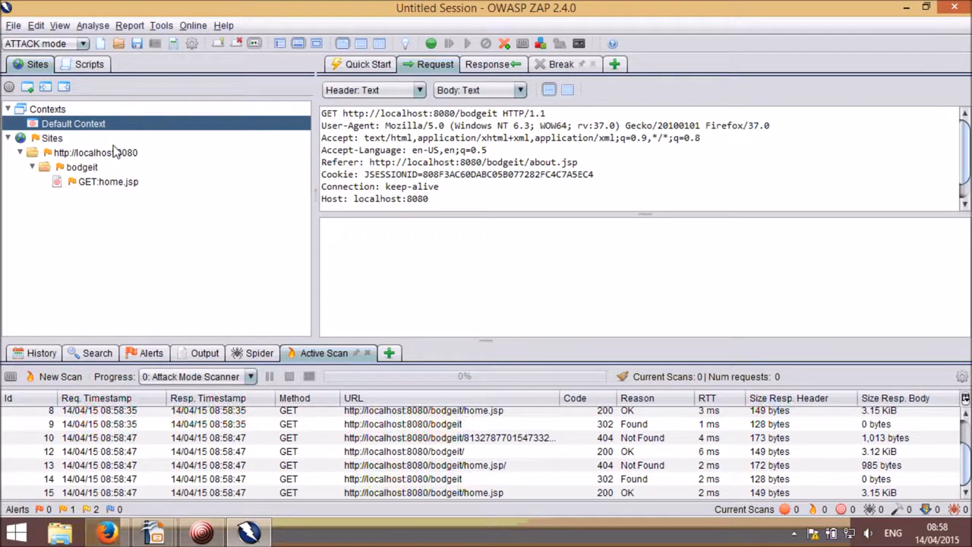
Switch to Firefox, visit the store's About Us, Contact Us and Search pages, and search for "sdesd"
key(alt+Tab)
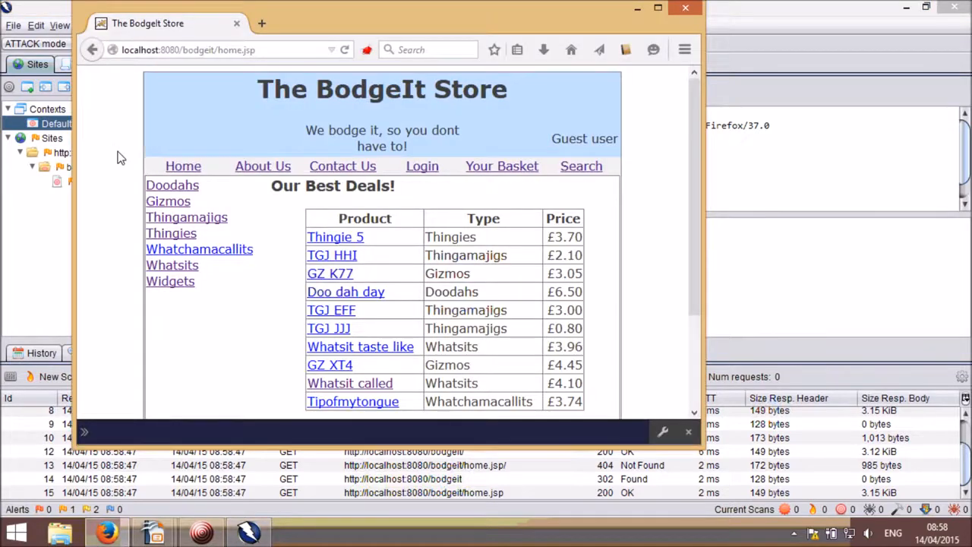
click(257, 168)
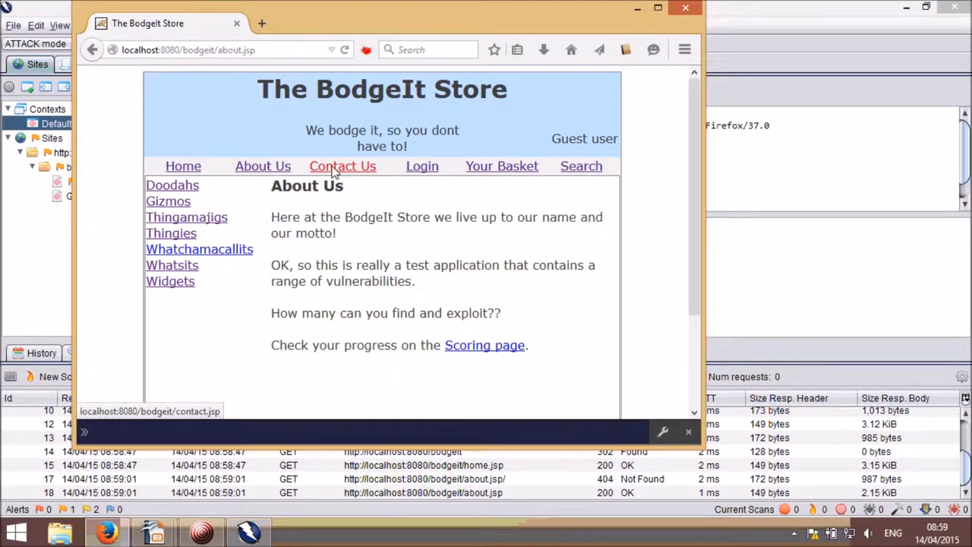
click(341, 167)
click(654, 151)
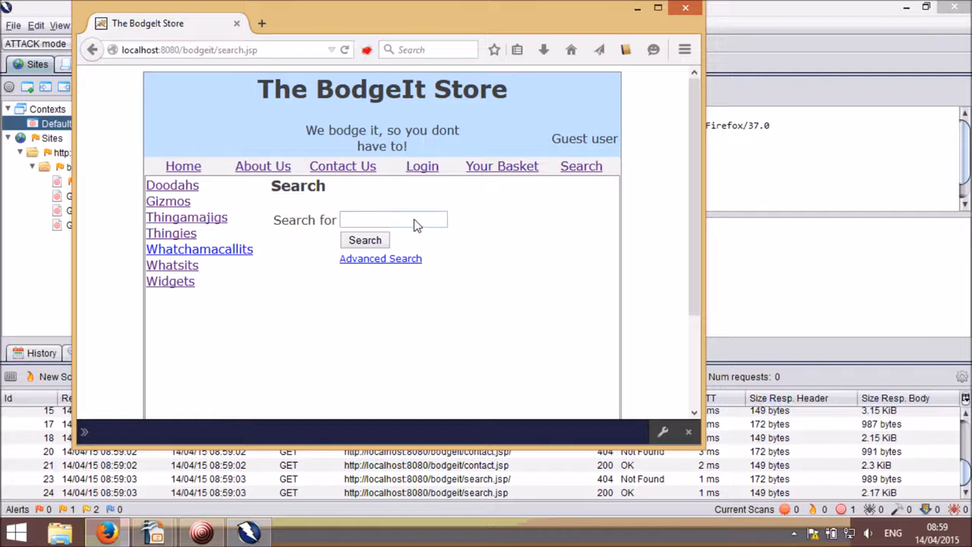
click(414, 219)
text(sdesd)
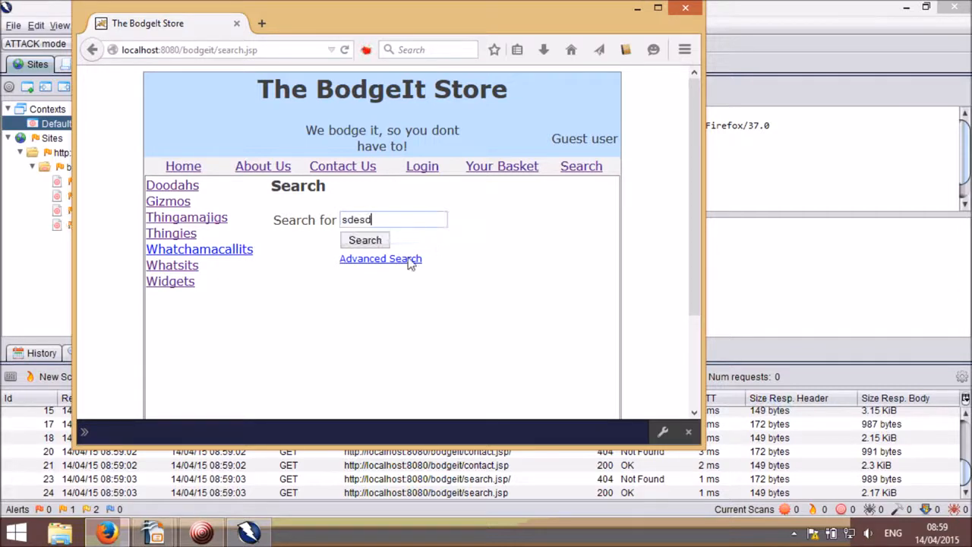
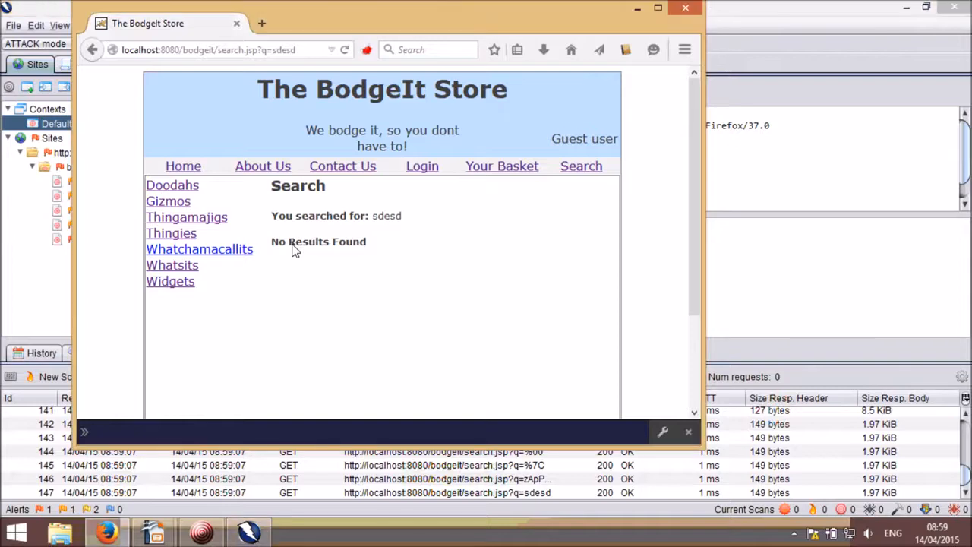
Return to OWASP ZAP and expand the Cross Site Scripting (Reflected) alert to examine the affected URL
click(636, 8)
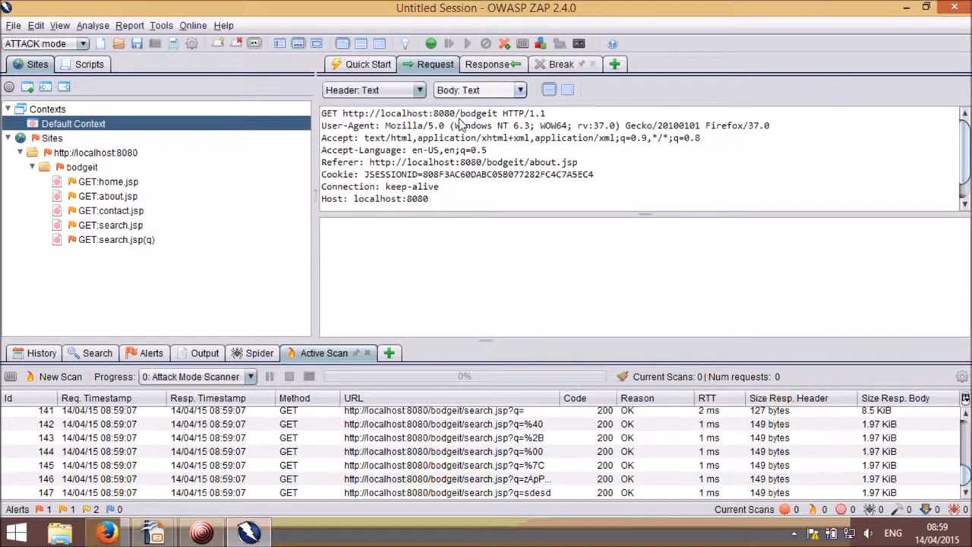
click(155, 352)
click(19, 408)
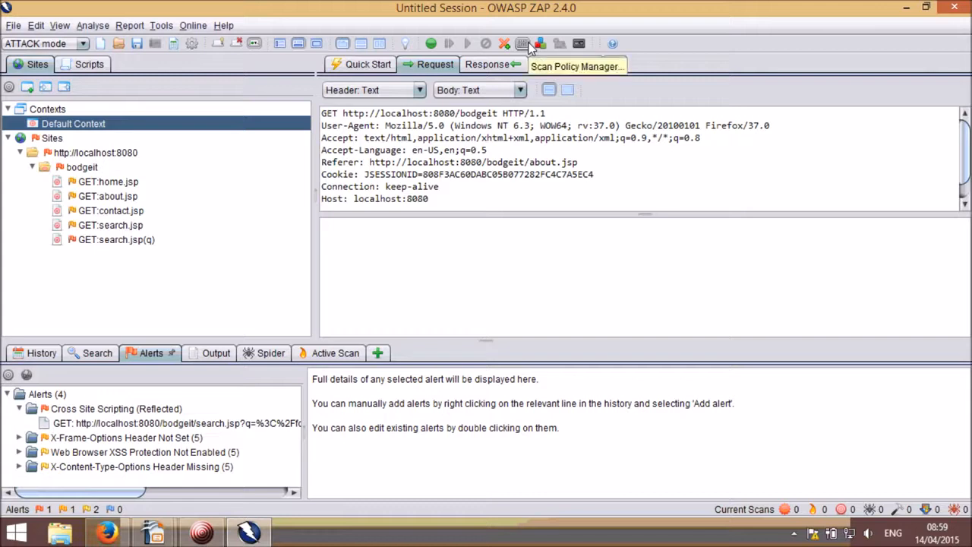
Open the Default policy for modification in the Scan Policy Manager
click(527, 45)
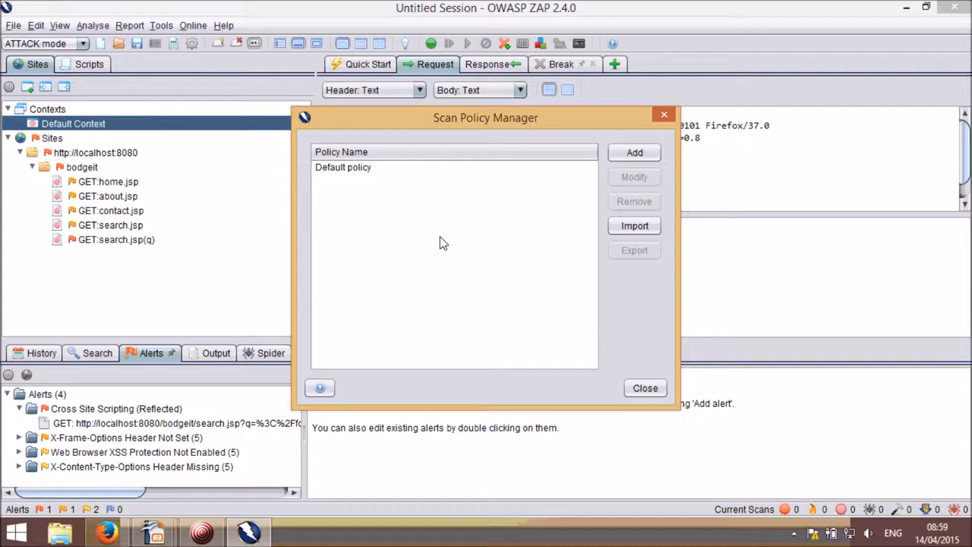
click(354, 168)
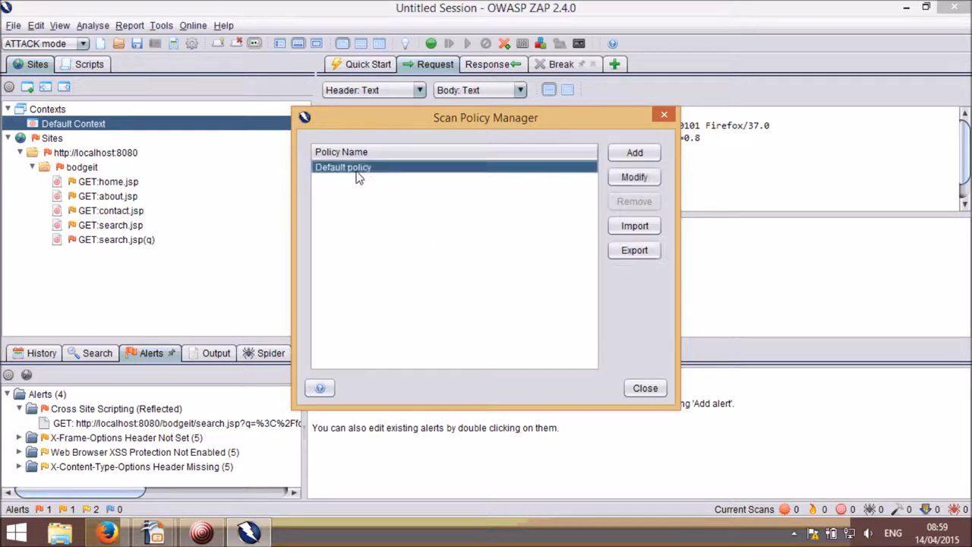
click(631, 178)
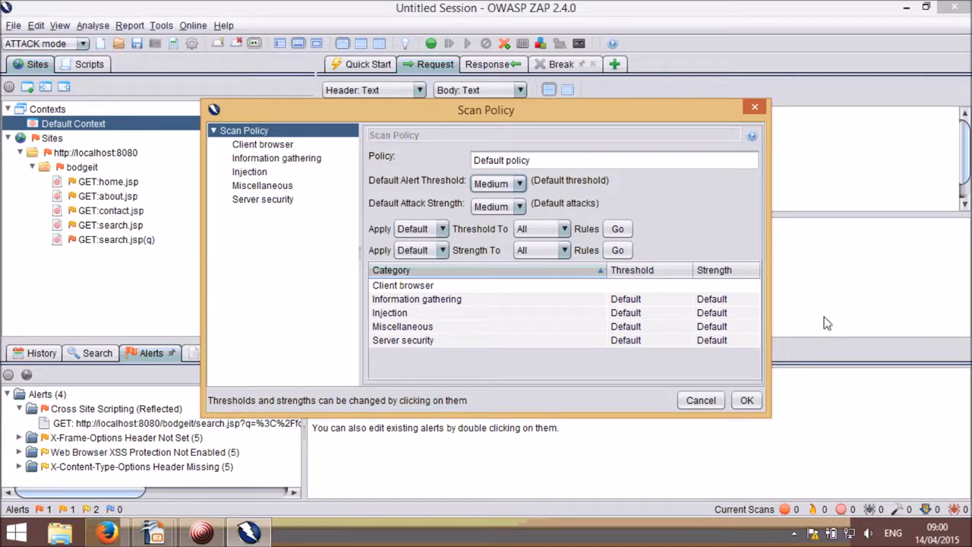
Try the Low and High default alert thresholds and set the threshold back to Medium
click(508, 184)
click(504, 197)
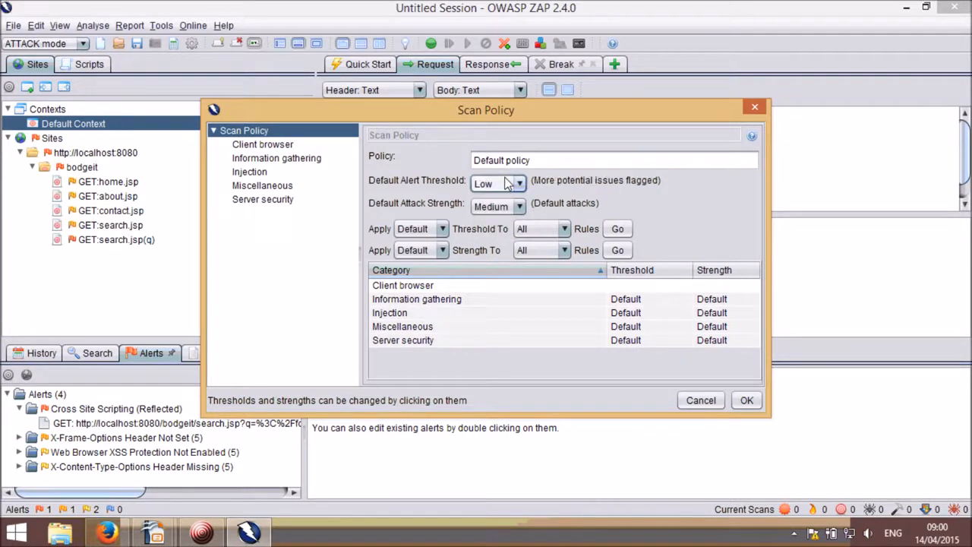
click(508, 183)
click(510, 231)
click(515, 184)
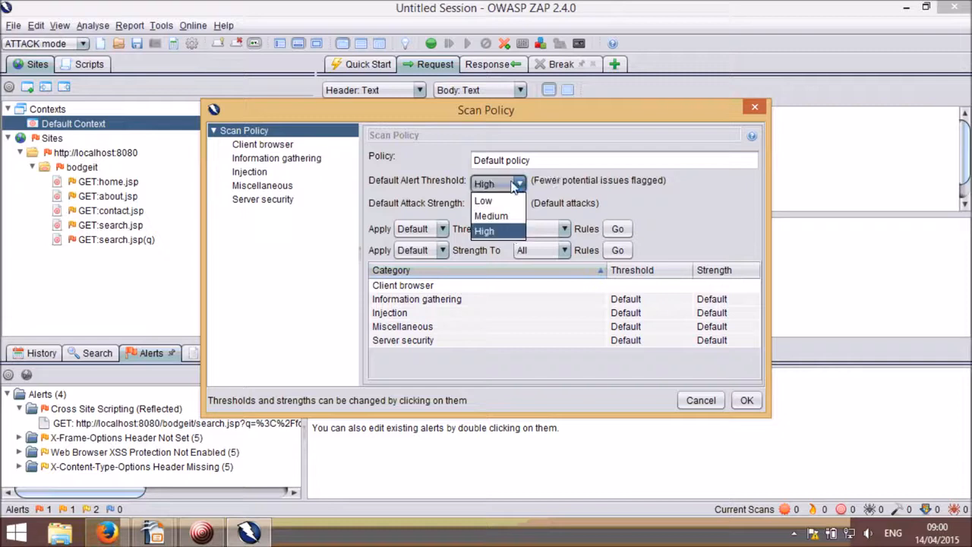
click(507, 216)
Try other default attack strengths, including Low, and set the strength back to Medium
click(515, 207)
click(507, 221)
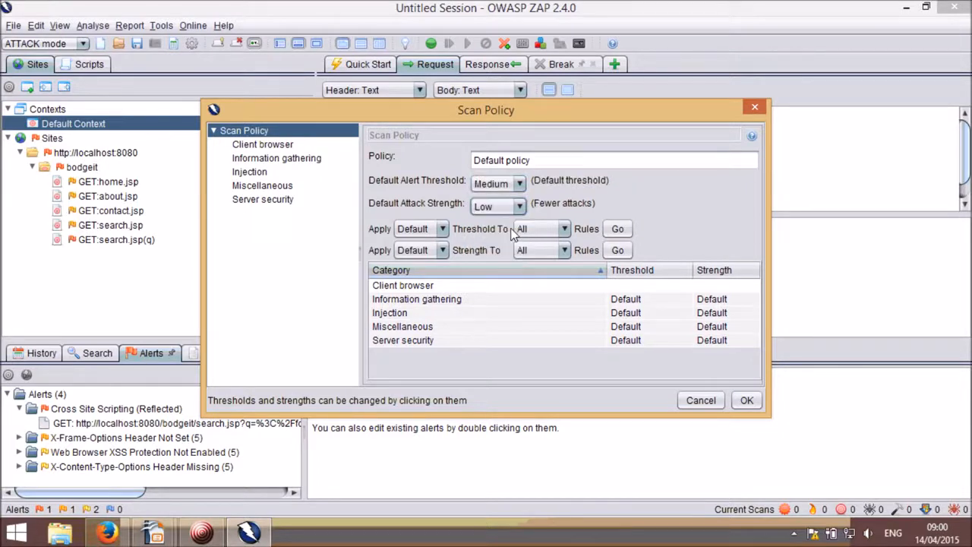
click(507, 207)
click(508, 269)
click(511, 208)
click(508, 238)
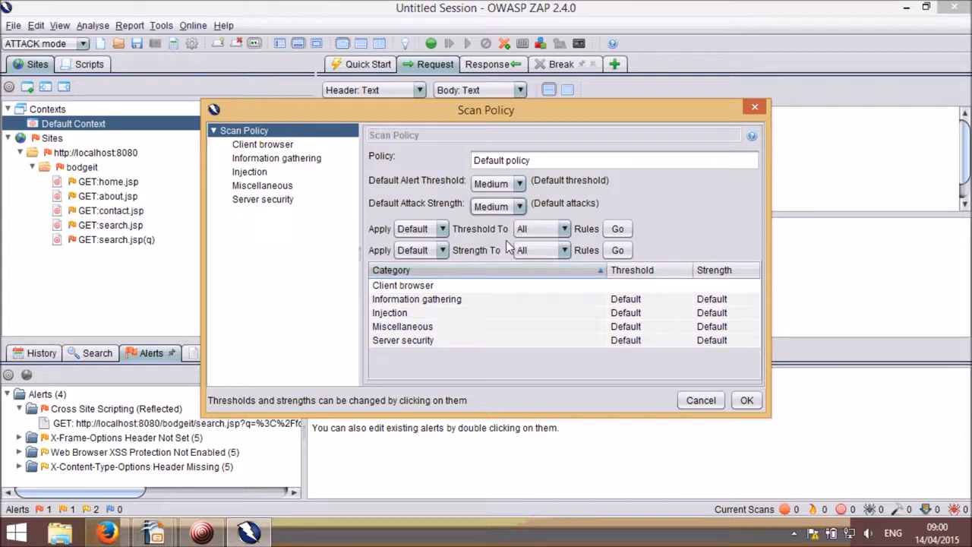
Set the Information gathering category's threshold to Low and the Miscellaneous category's strength to High
click(631, 299)
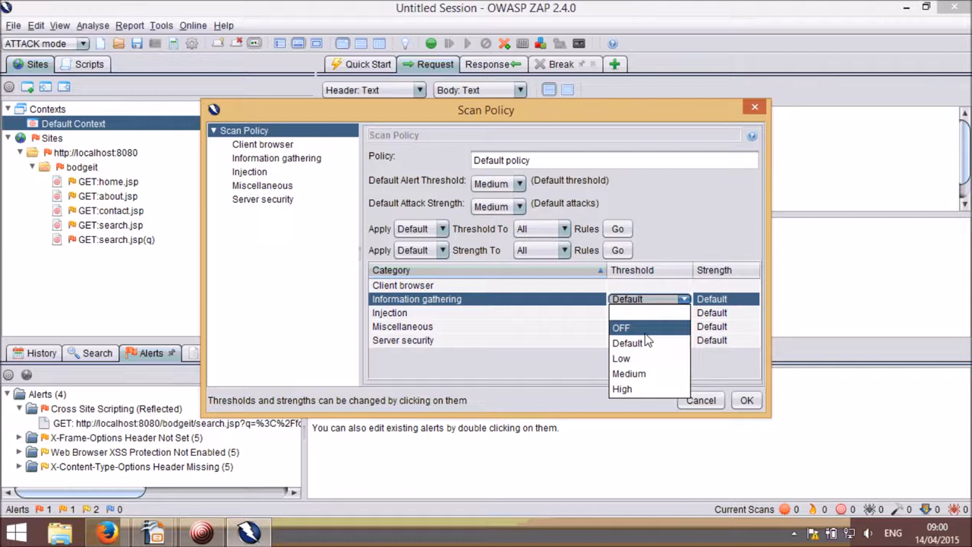
click(655, 361)
click(716, 328)
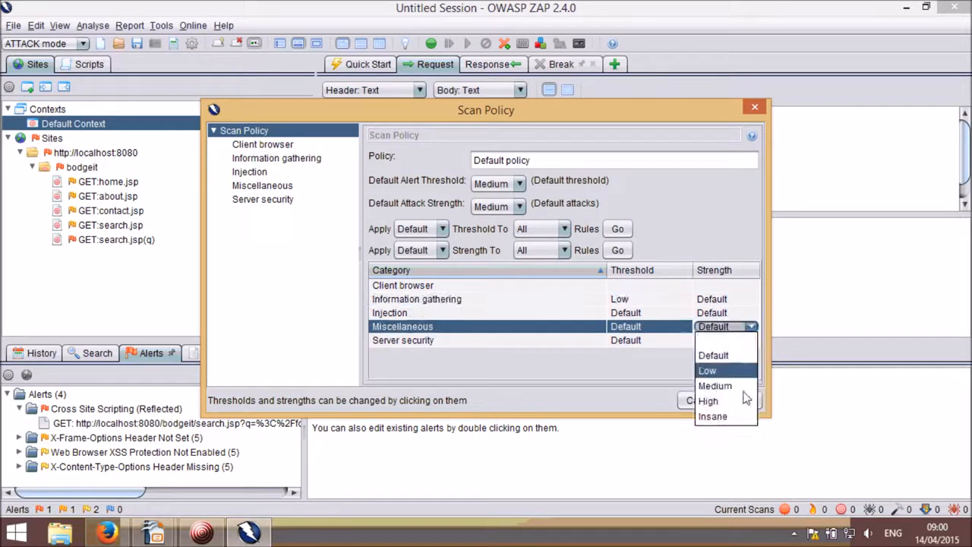
click(729, 400)
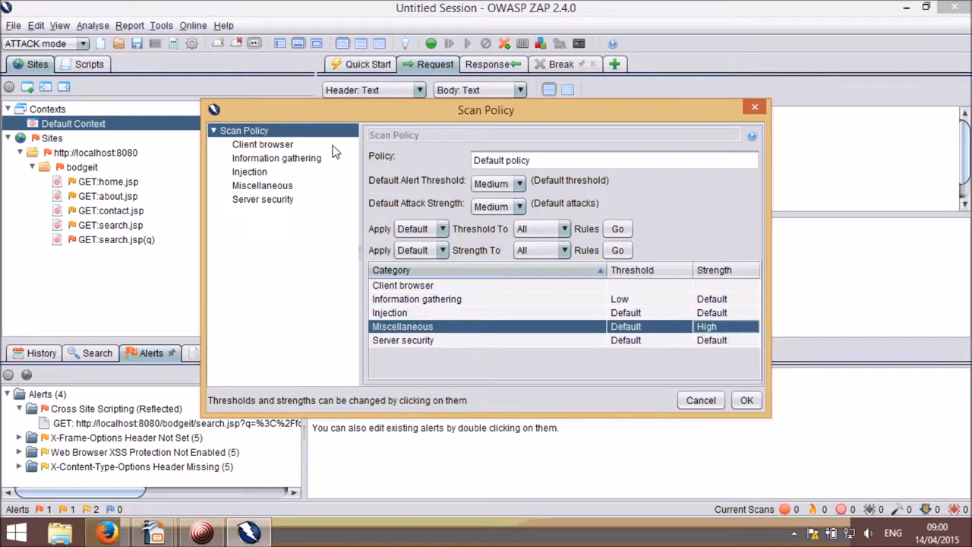
Review the scan rules in the Client browser, Information gathering and Injection categories of the policy
click(275, 146)
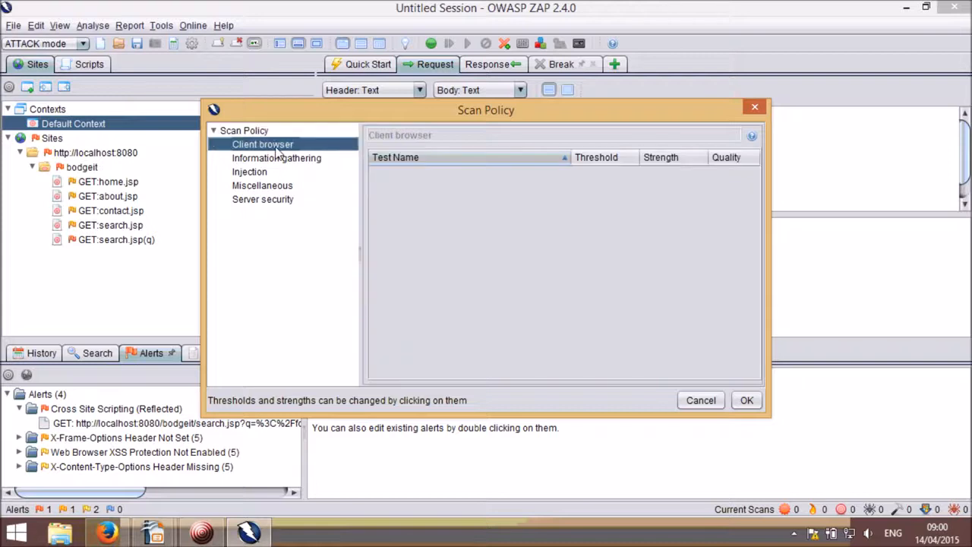
click(272, 157)
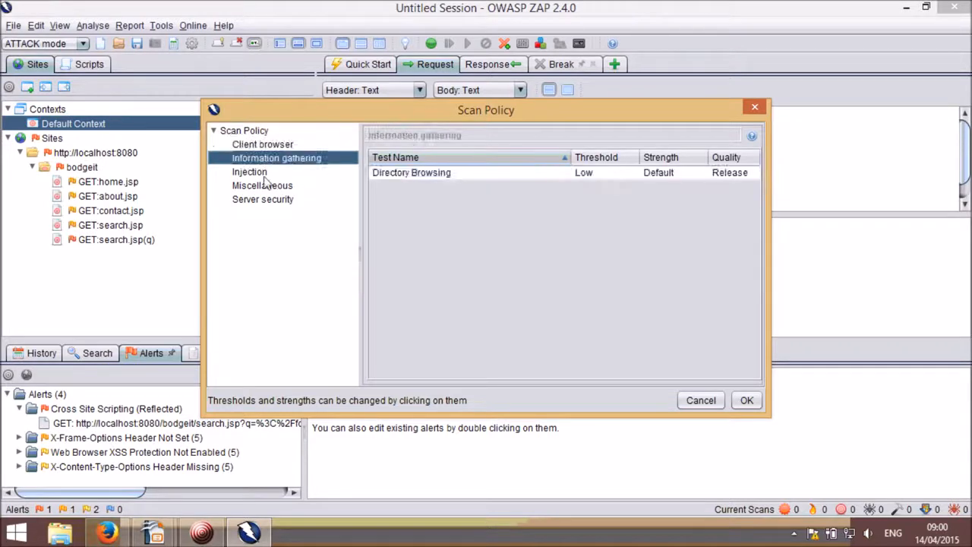
click(263, 175)
Set the Injection rules' thresholds to Low for Cross Site Scripting (Persistent) - Spider and Medium for Cross Site Scripting (Persistent)
click(611, 214)
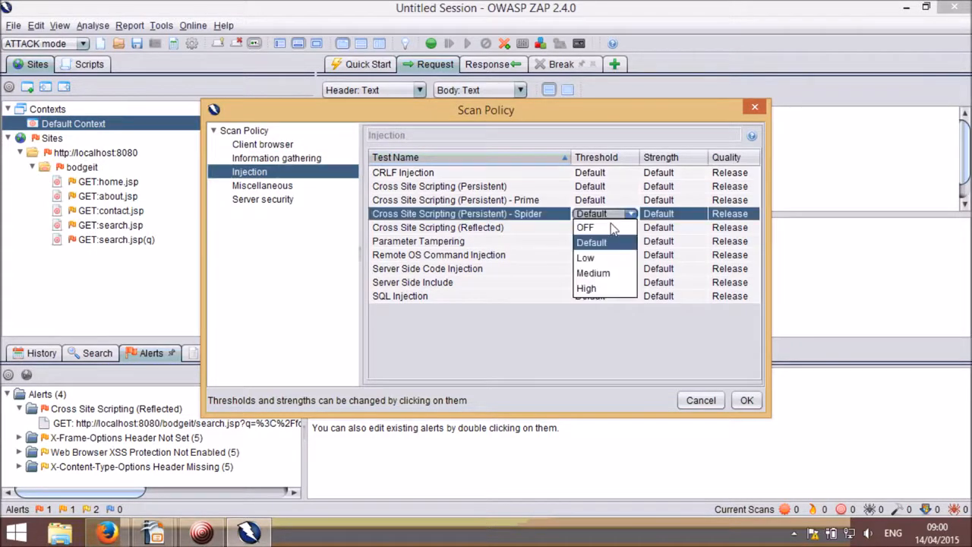
click(612, 258)
click(599, 189)
click(599, 190)
click(598, 185)
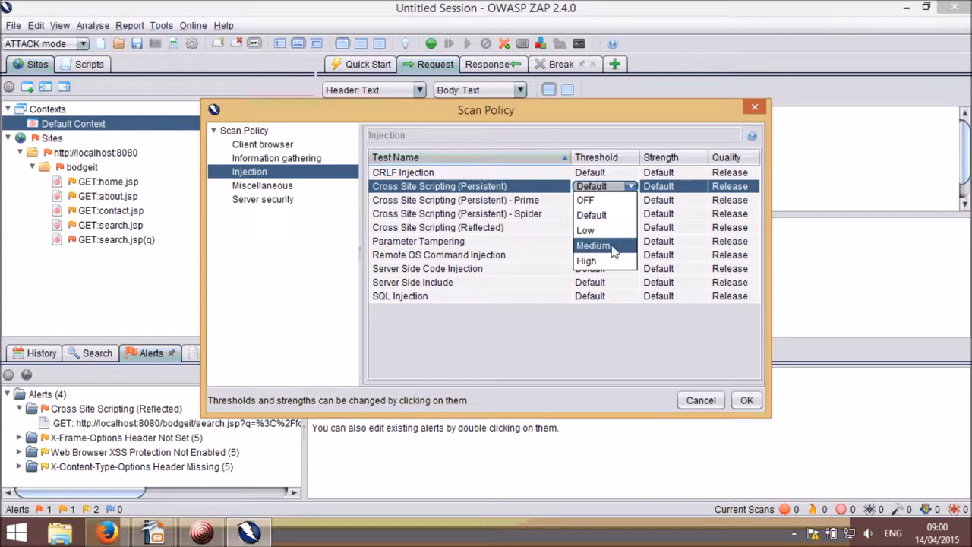
click(611, 247)
Check the bulk threshold and rule quality choices on the policy overview, and apply the Off threshold to All rules
click(244, 131)
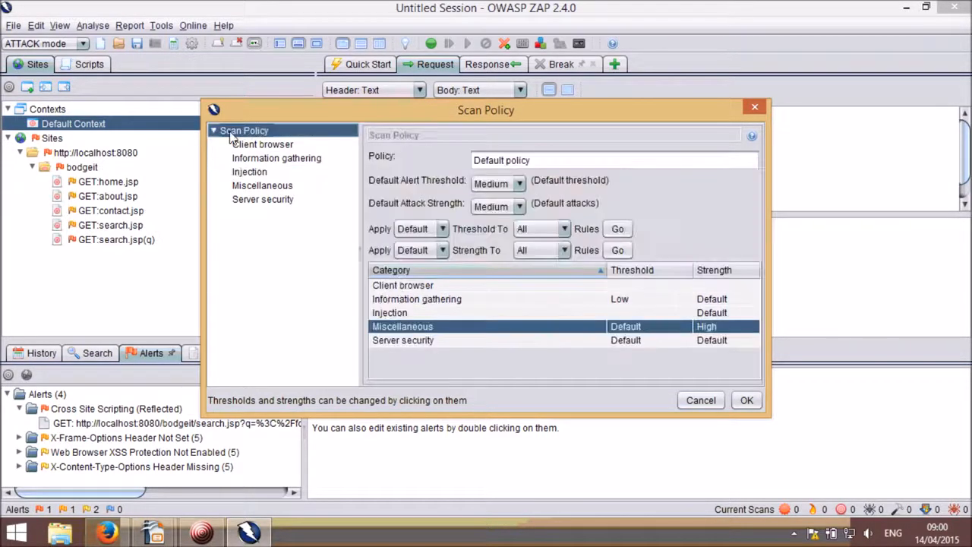
click(418, 230)
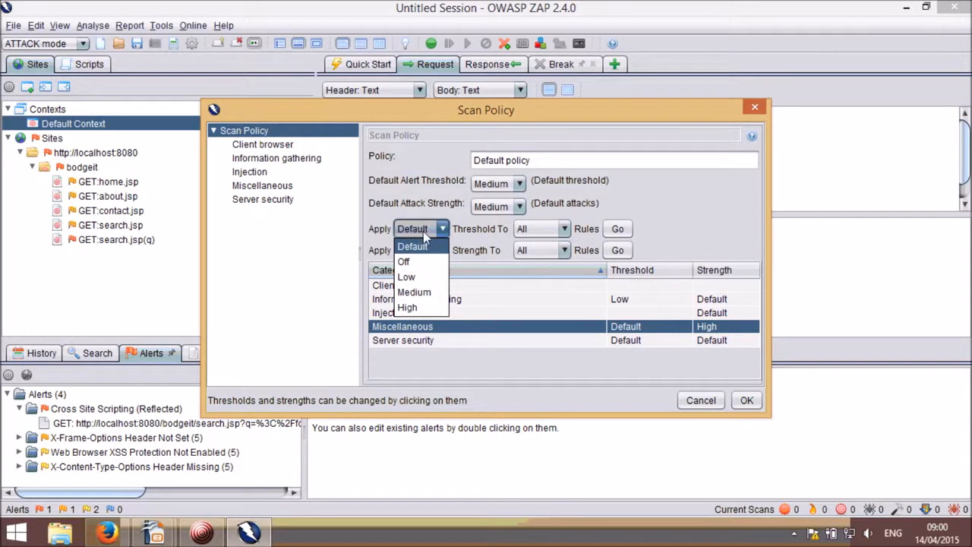
click(423, 231)
click(524, 230)
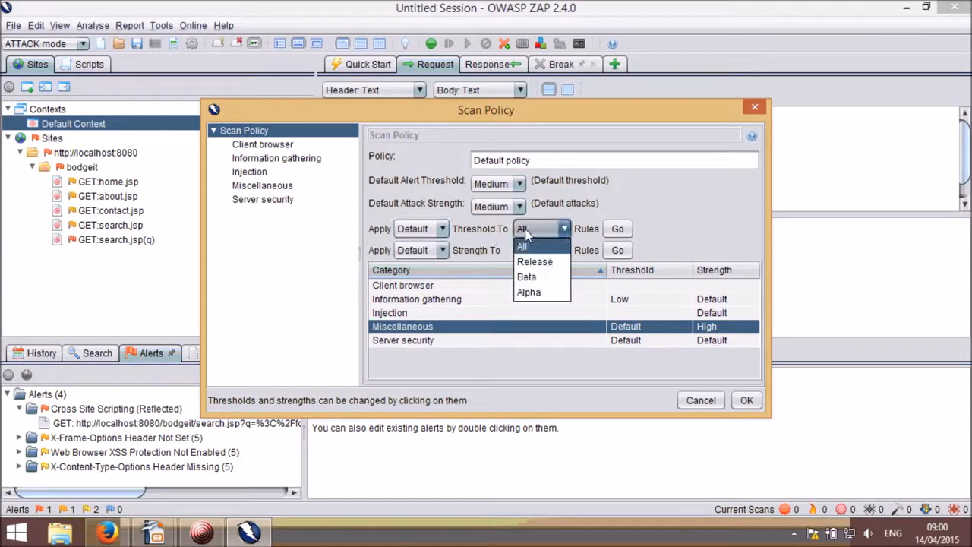
click(525, 229)
click(421, 230)
click(423, 260)
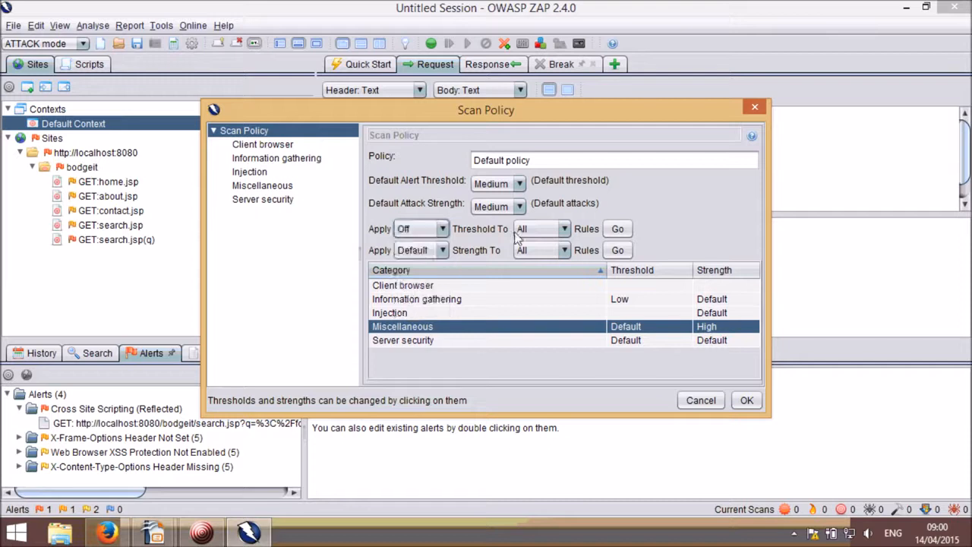
click(622, 229)
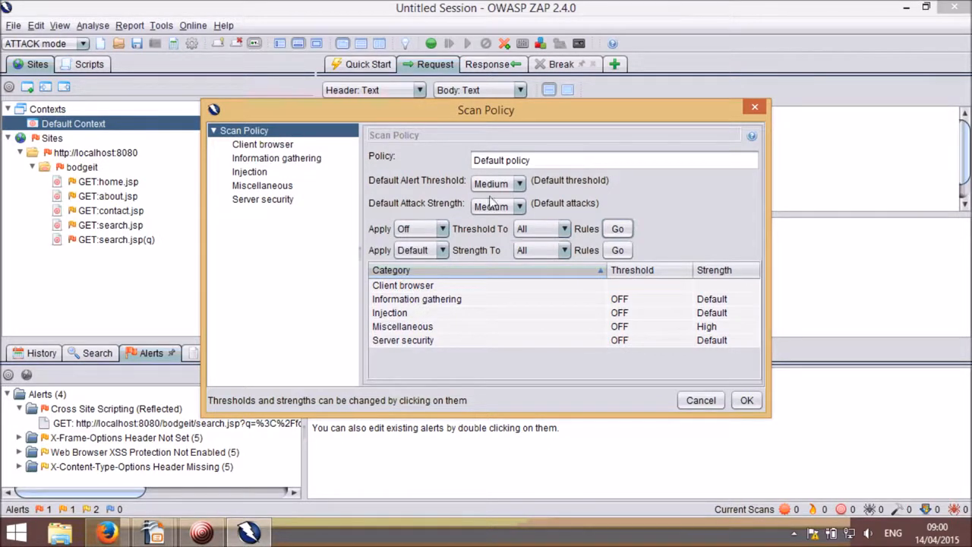
Apply the Default threshold to All rules in the scan policy
click(430, 230)
click(432, 248)
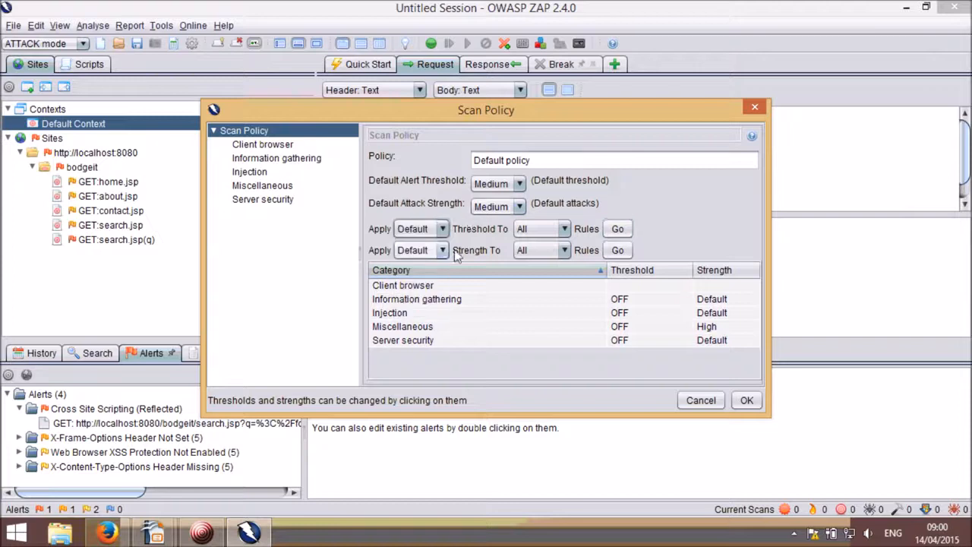
click(621, 230)
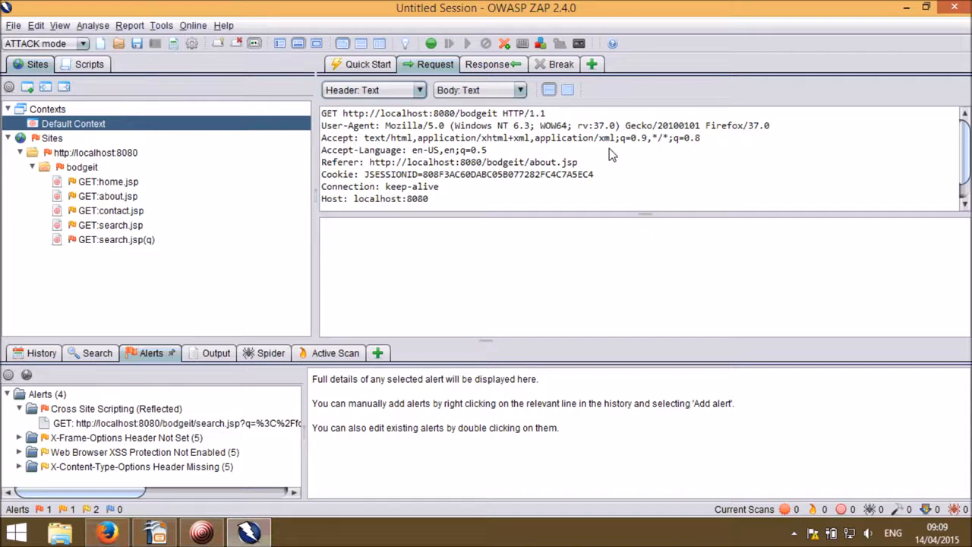
Look through the installed add-ons and the add-on Marketplace, including the Alpha entries, and close the add-on manager
click(541, 43)
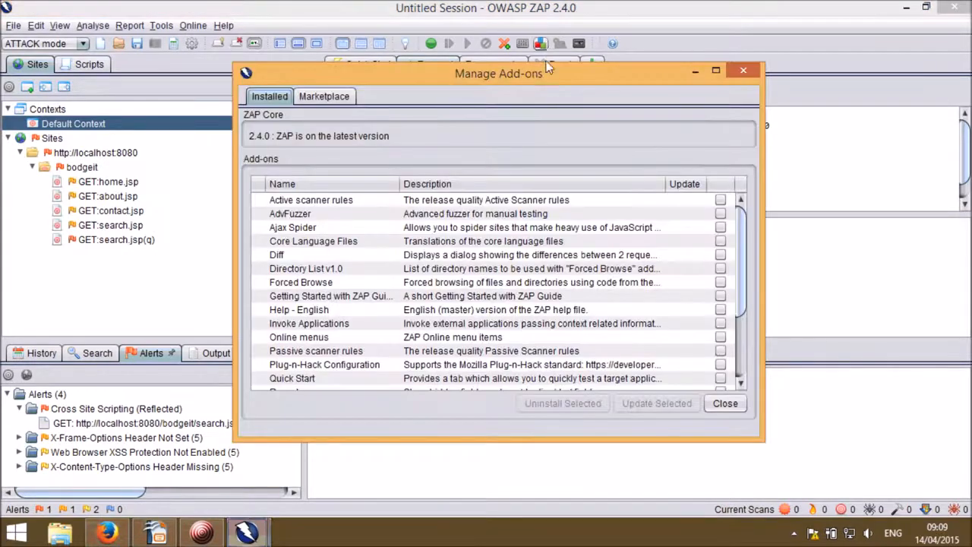
click(335, 97)
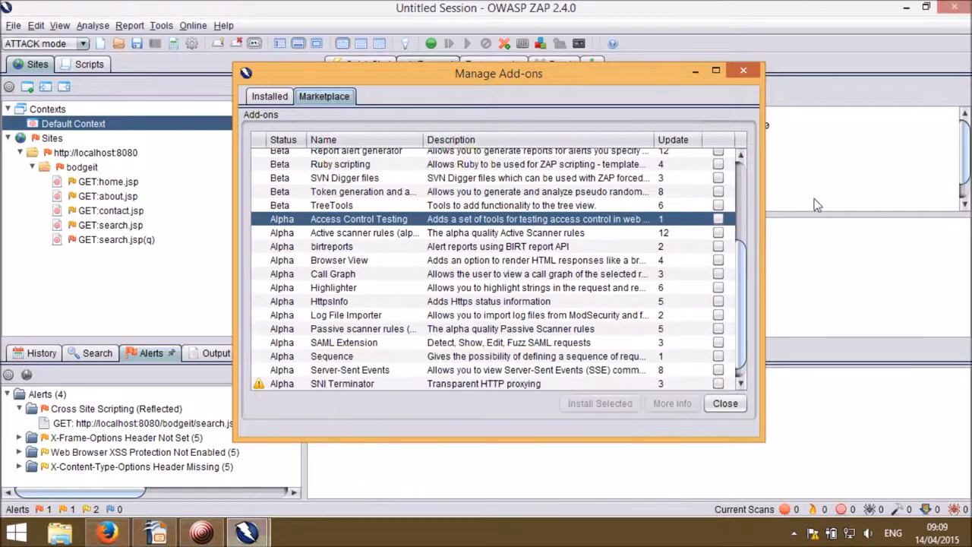
click(725, 404)
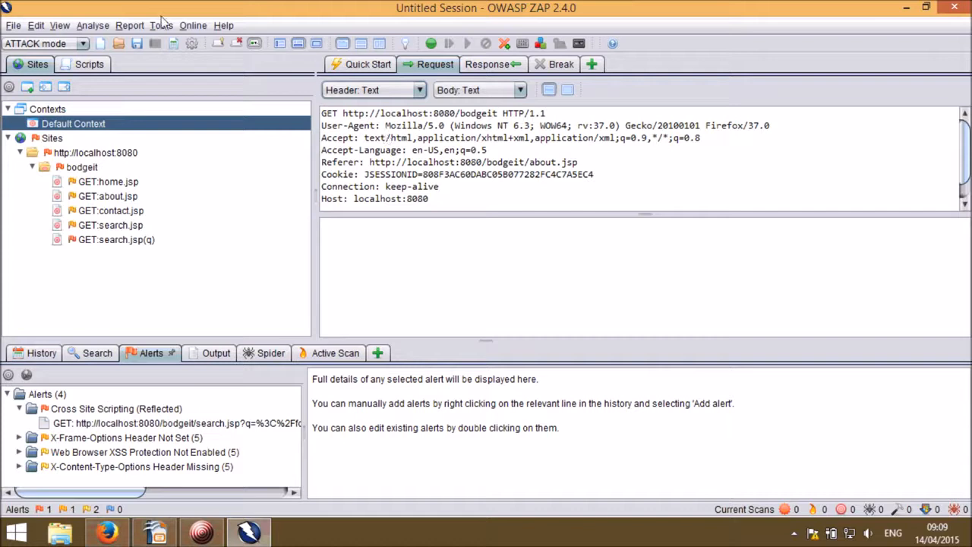
View the available online ZAP resources, from the homepage to issue reporting, without opening any of them
click(192, 26)
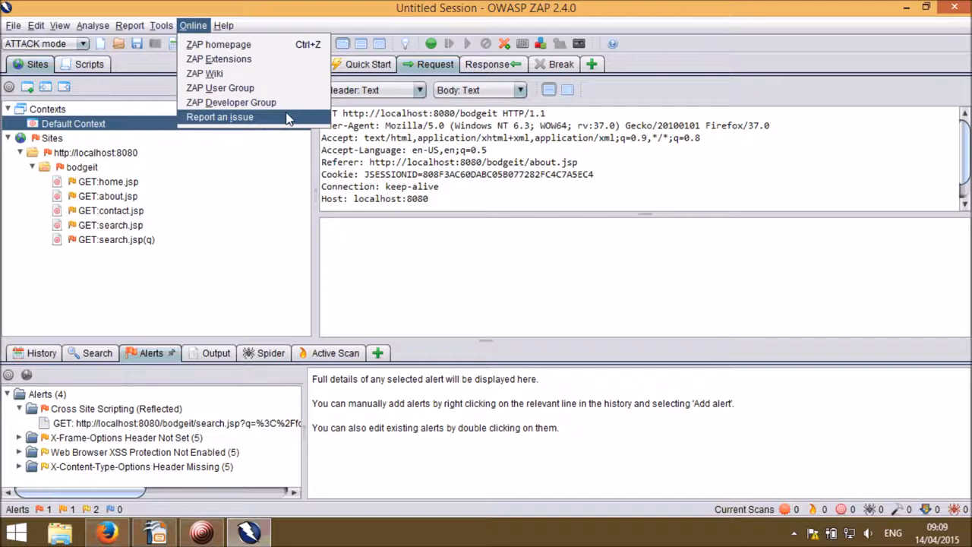
click(409, 144)
click(409, 143)
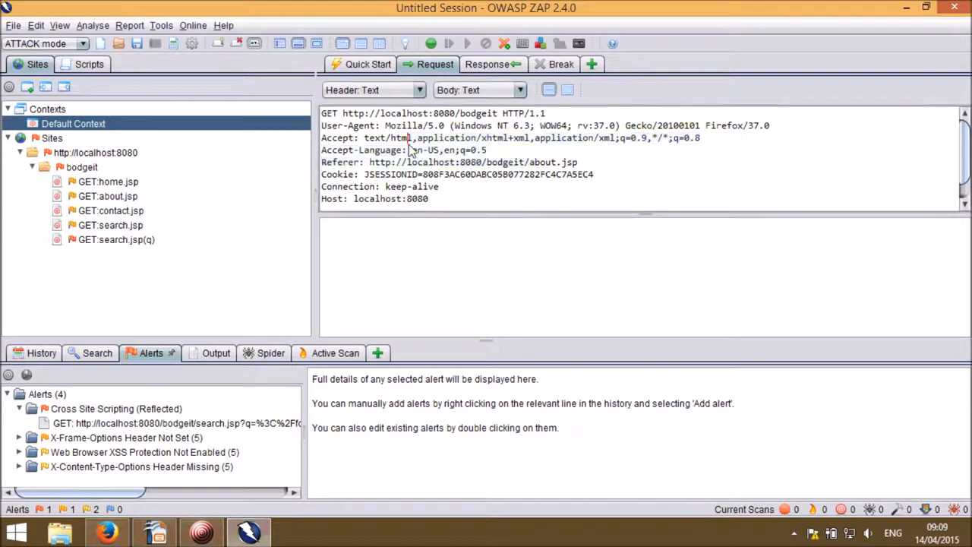